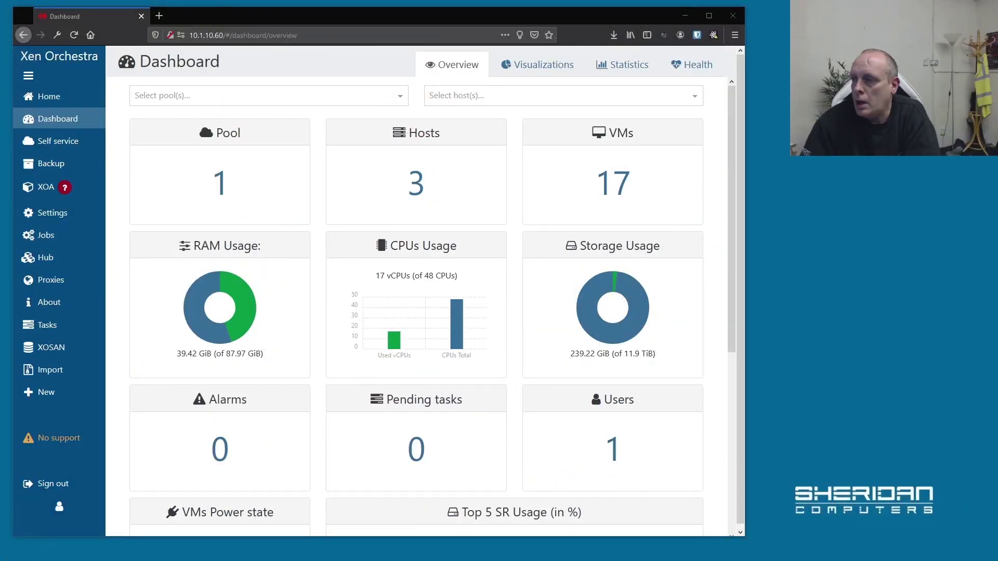
Start a new VM on the HP pool based on the CentOS 7 template.
mouse_move(91, 124)
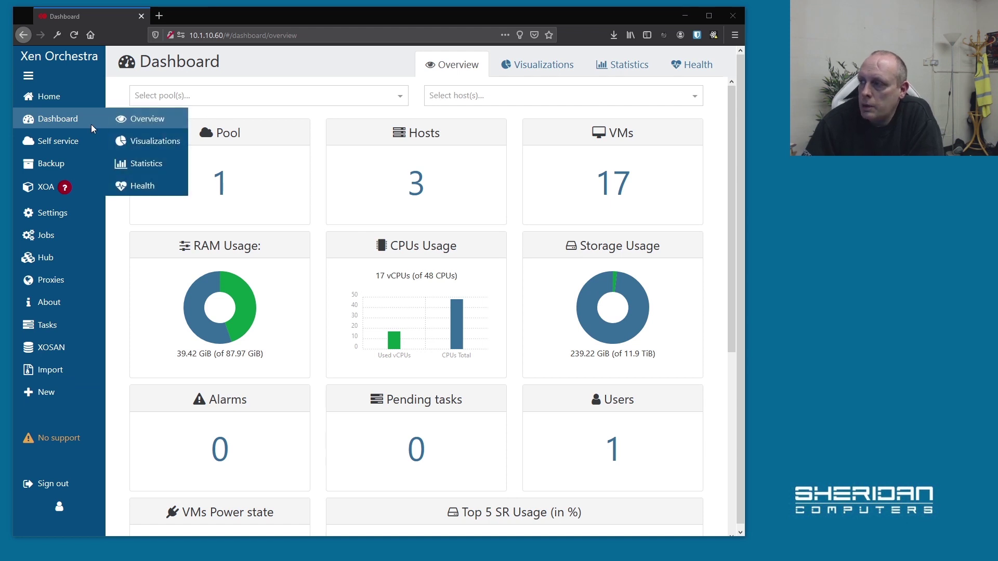
mouse_move(32, 98)
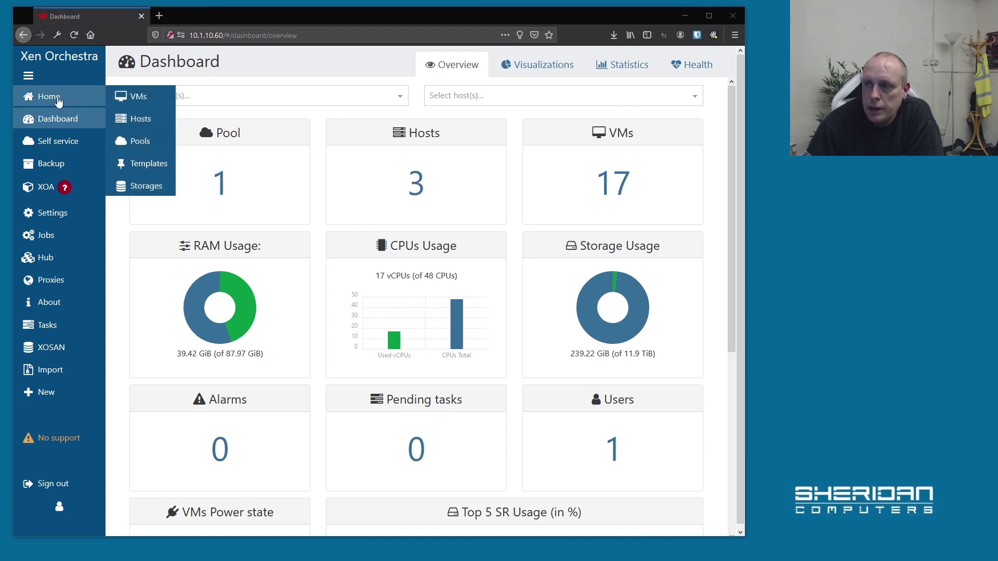
click(137, 97)
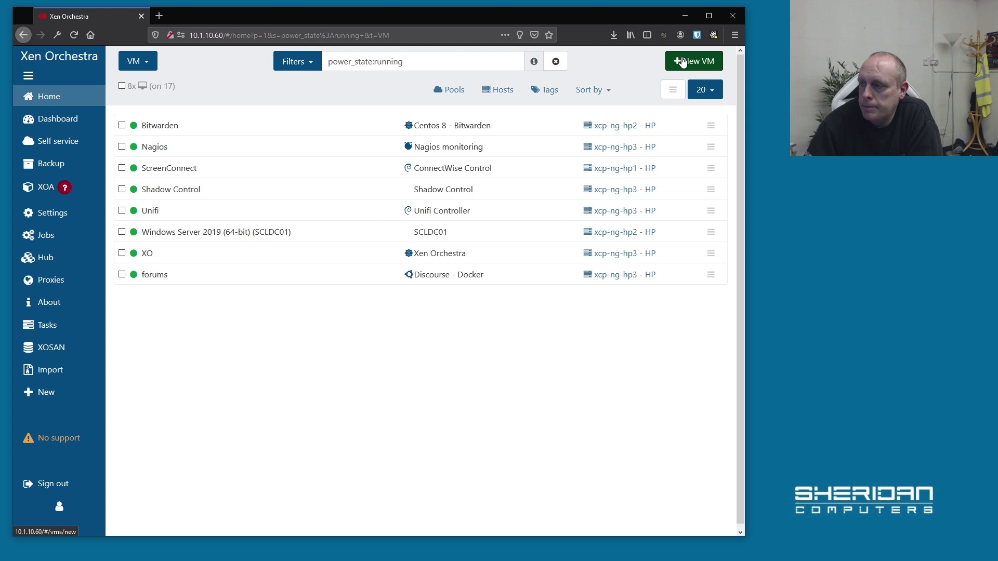
click(687, 61)
click(356, 64)
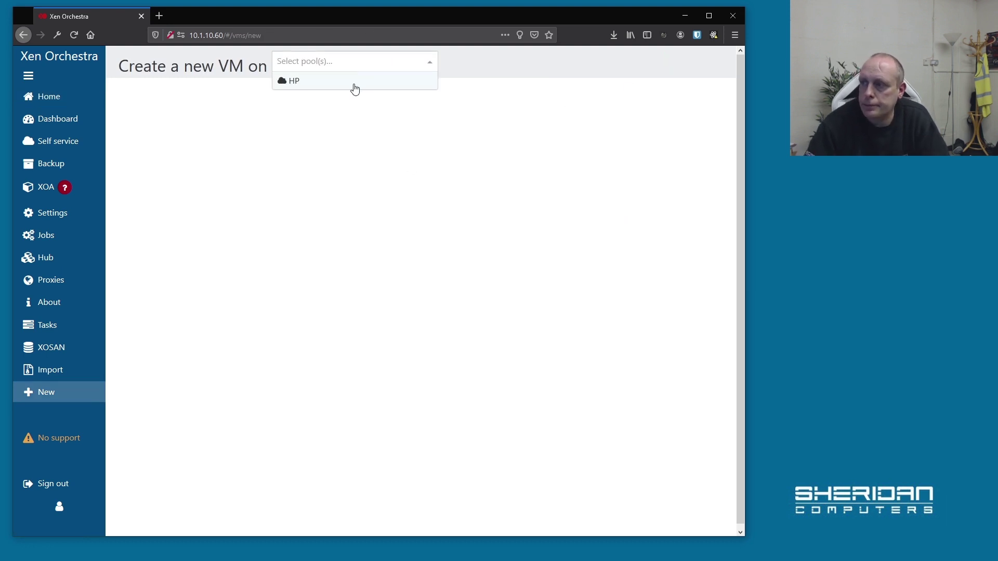
click(355, 83)
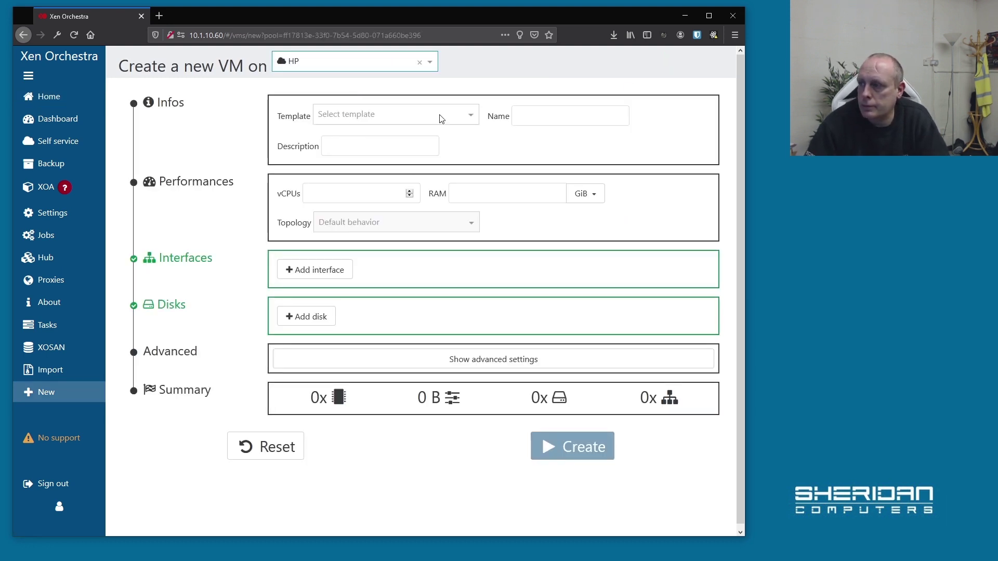
click(466, 116)
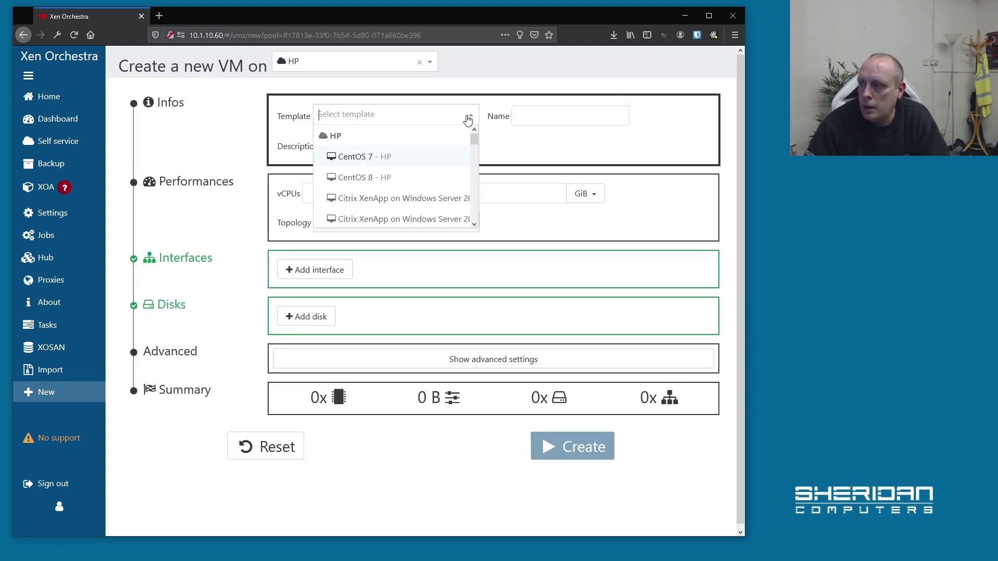
click(385, 165)
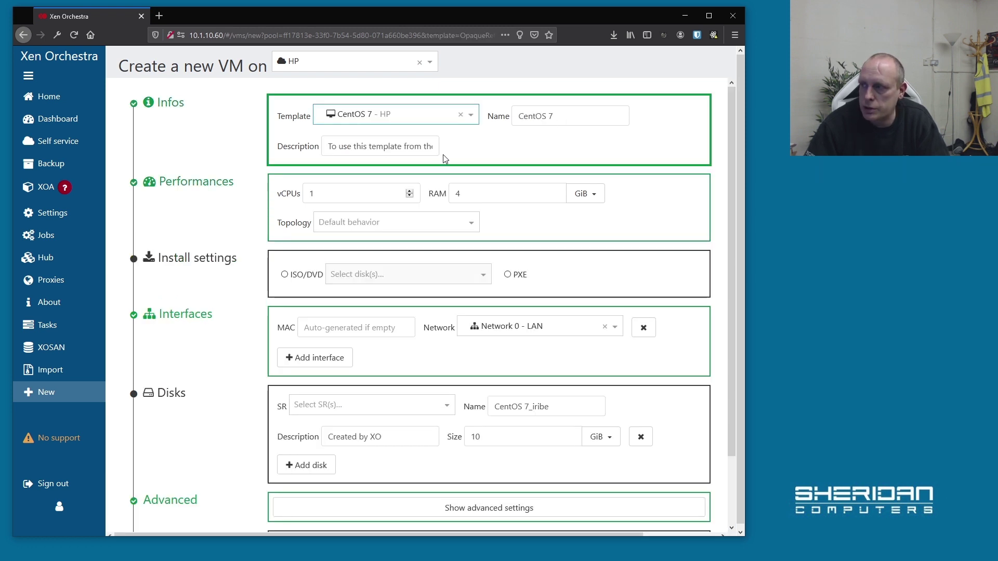
Replace the CentOS 7 defaults with FreePBX as the VM name and description.
click(358, 147)
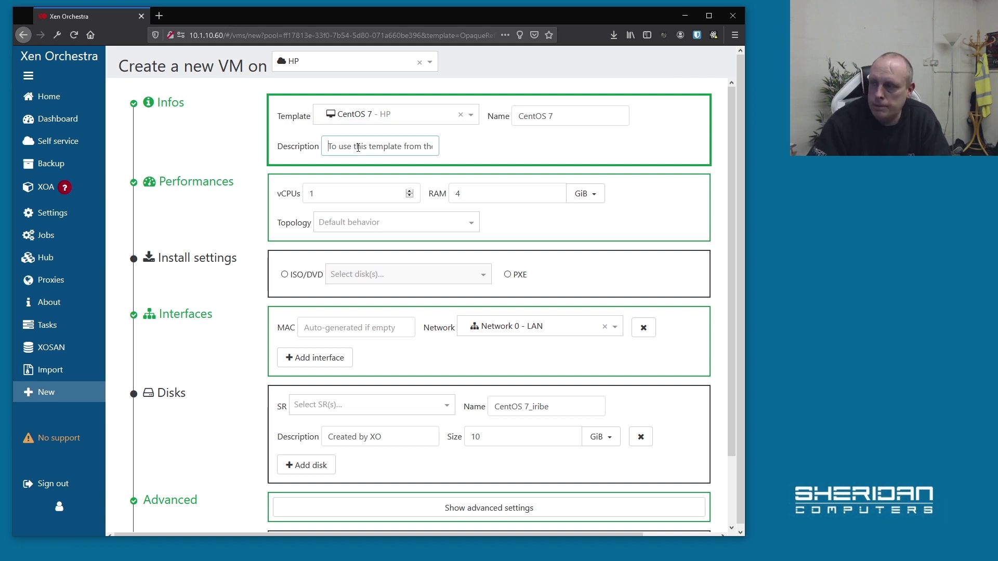
key(ctrl+a)
text(Free)
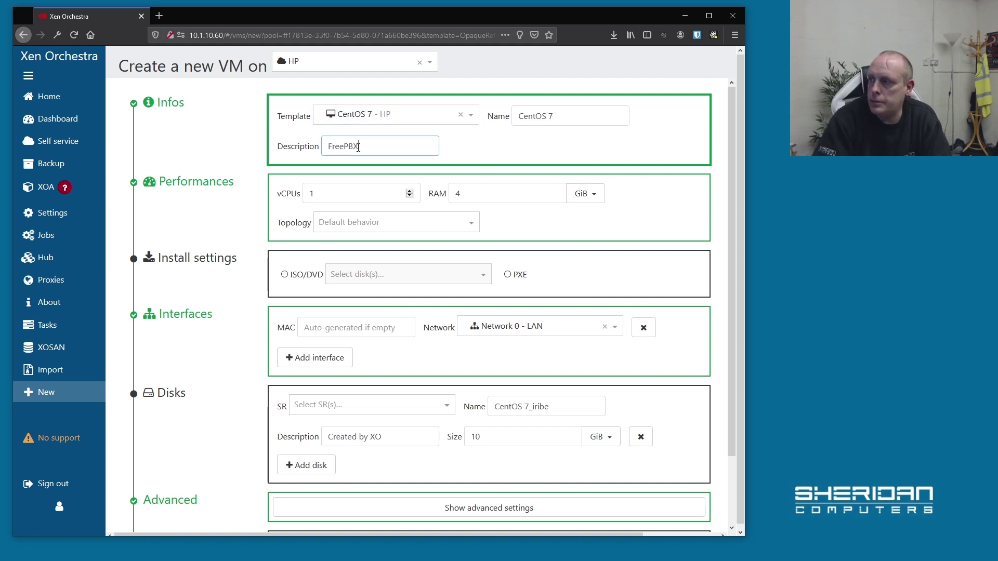
click(593, 118)
key(ctrl+a)
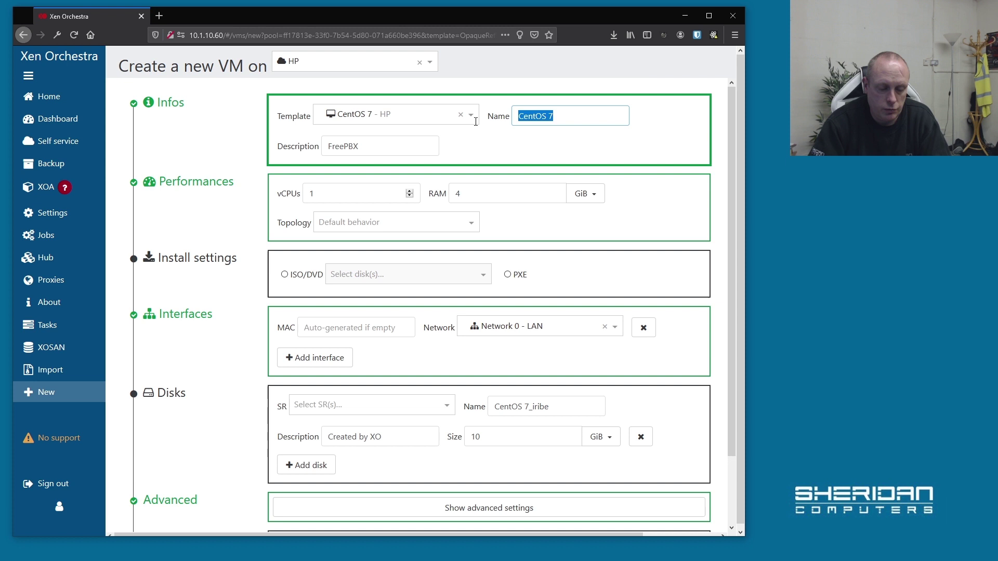
text(FreeP)
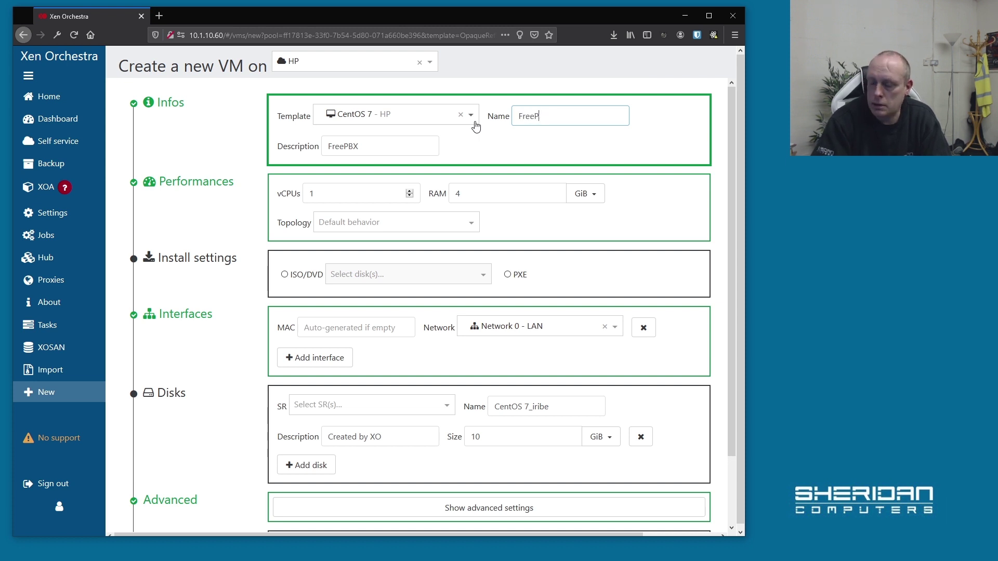
text(XBX)
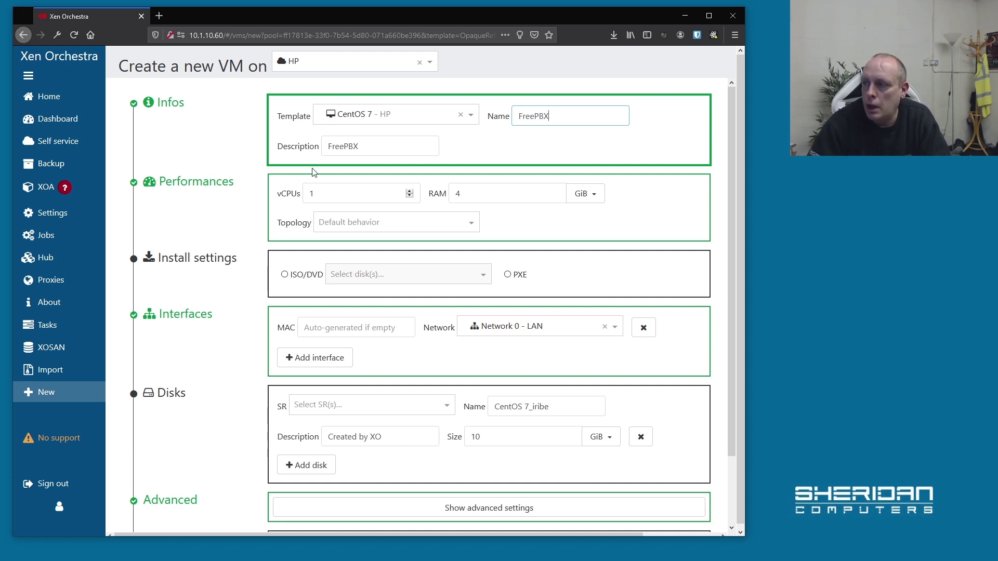
Give the VM 2 vCPUs and install it from SNG7-FPBX-64bit-2002-2.iso.
click(410, 192)
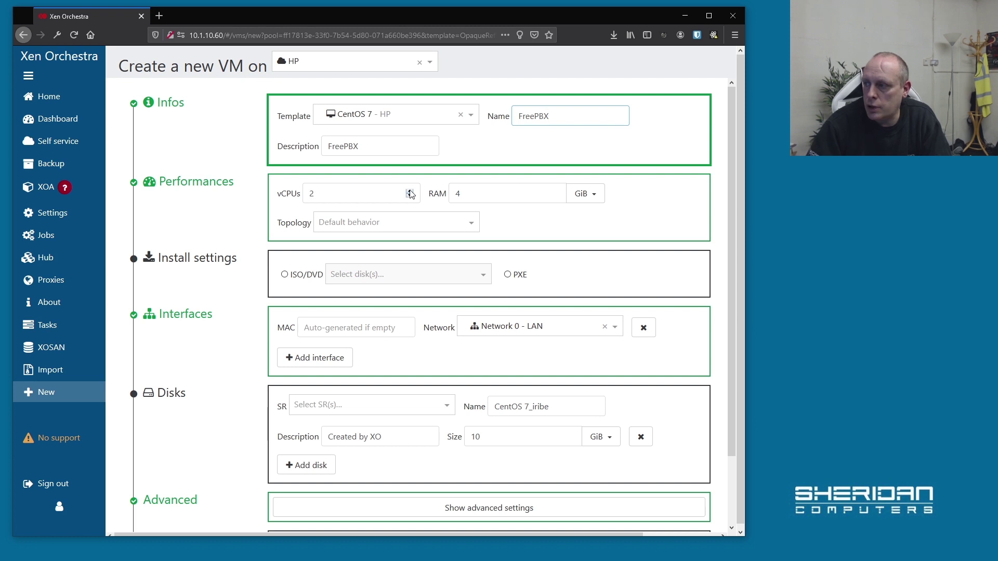
click(284, 275)
click(368, 275)
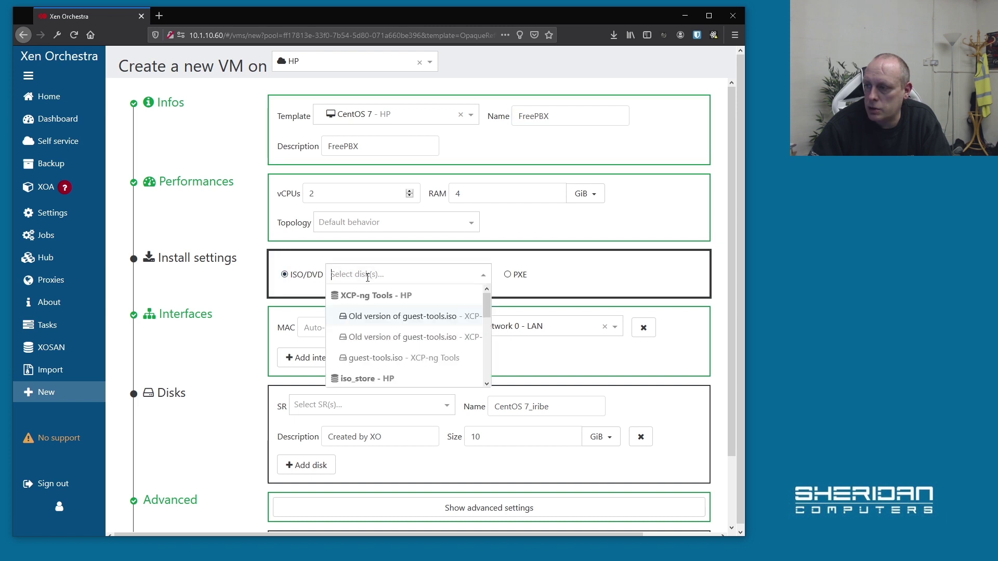
scroll(399, 320, down, 5)
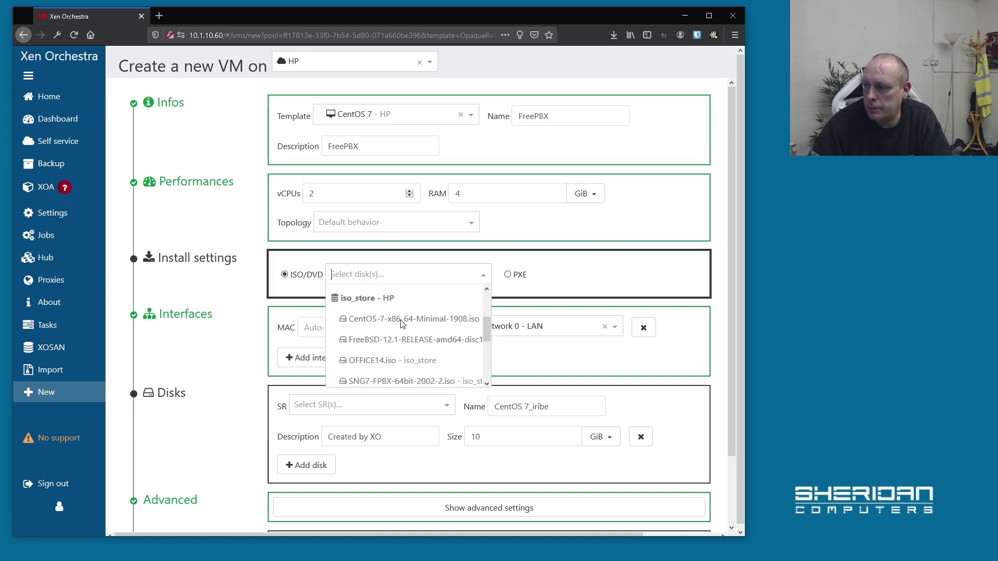
click(401, 331)
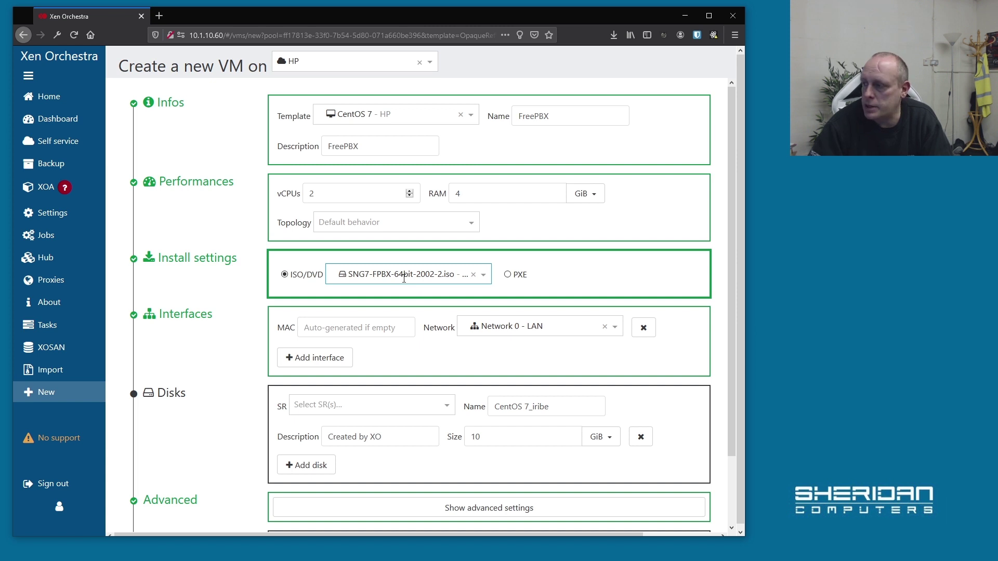
scroll(386, 268, down, 2)
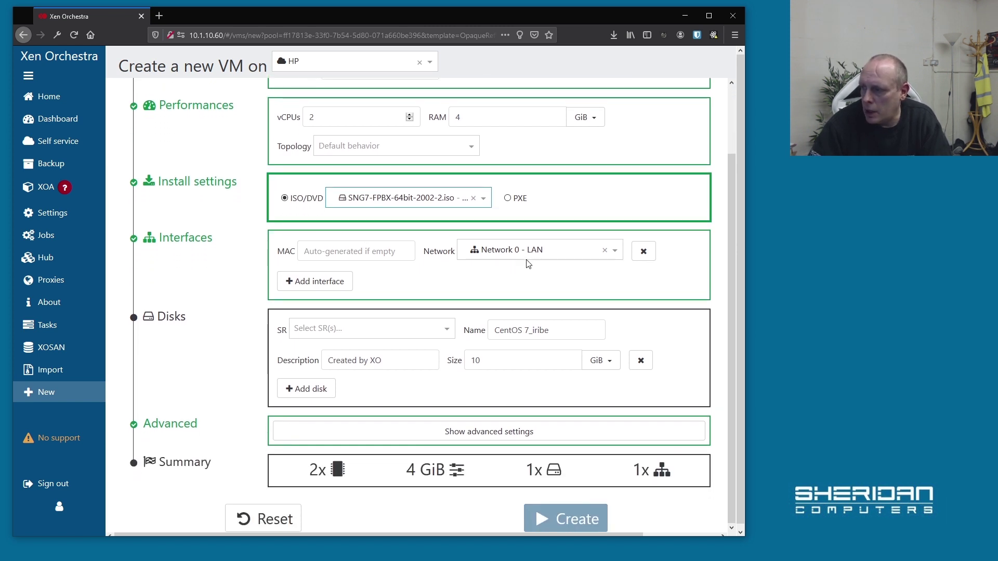
Put the VM disk on ssd_vmstore, rename it for pbx, and size it 50 GiB.
scroll(219, 275, down, 1)
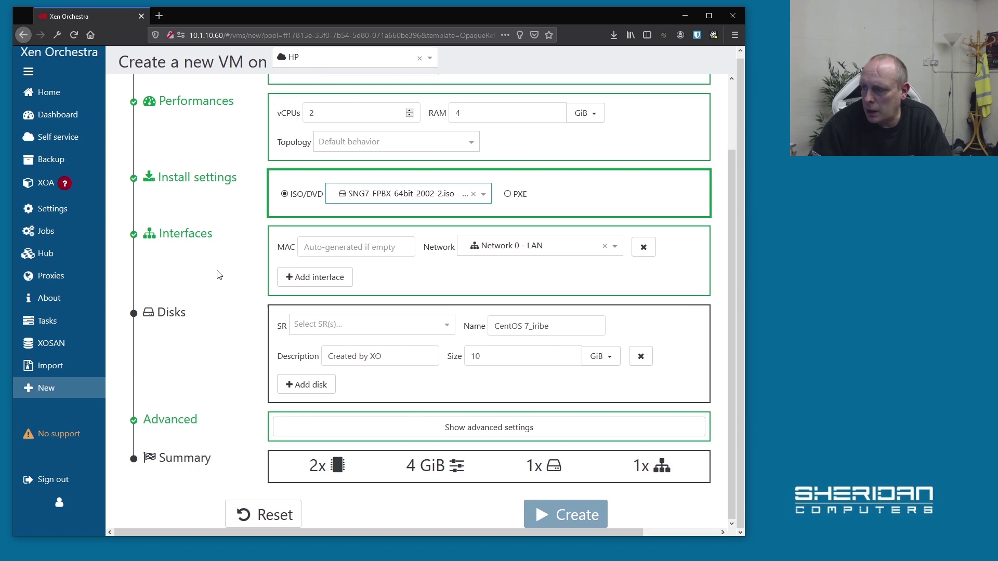
click(446, 325)
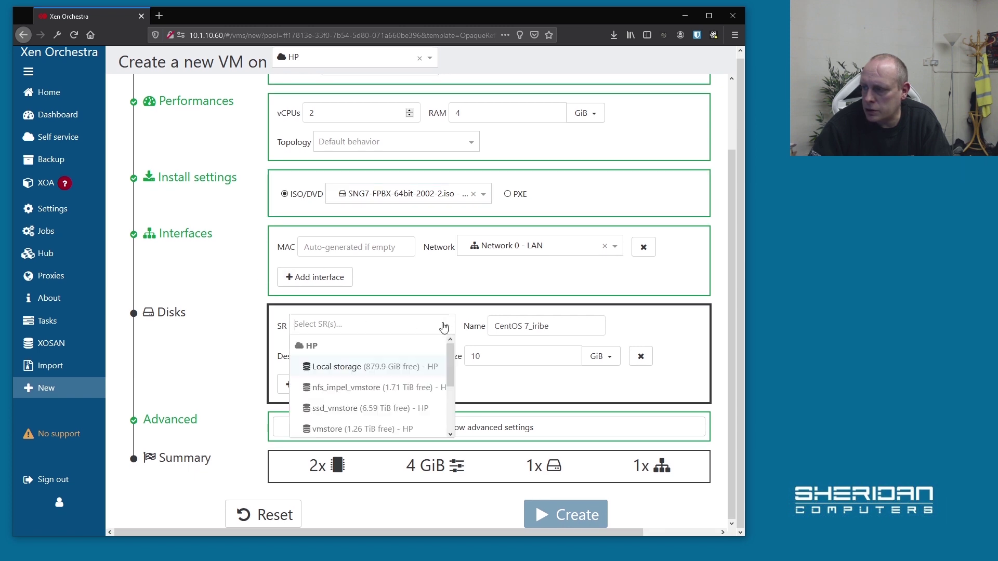
click(385, 408)
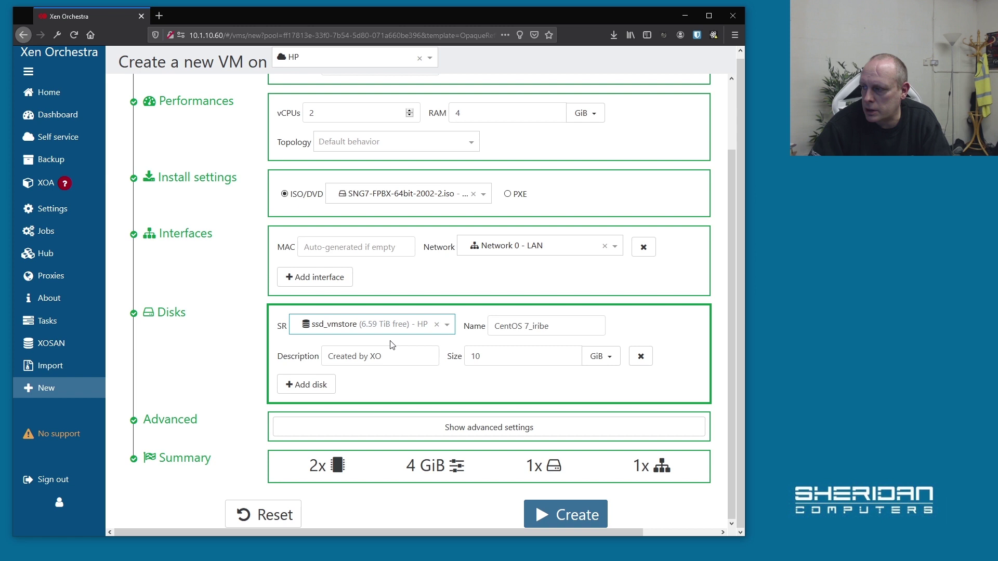
drag(534, 324, 568, 324)
text(freebsd)
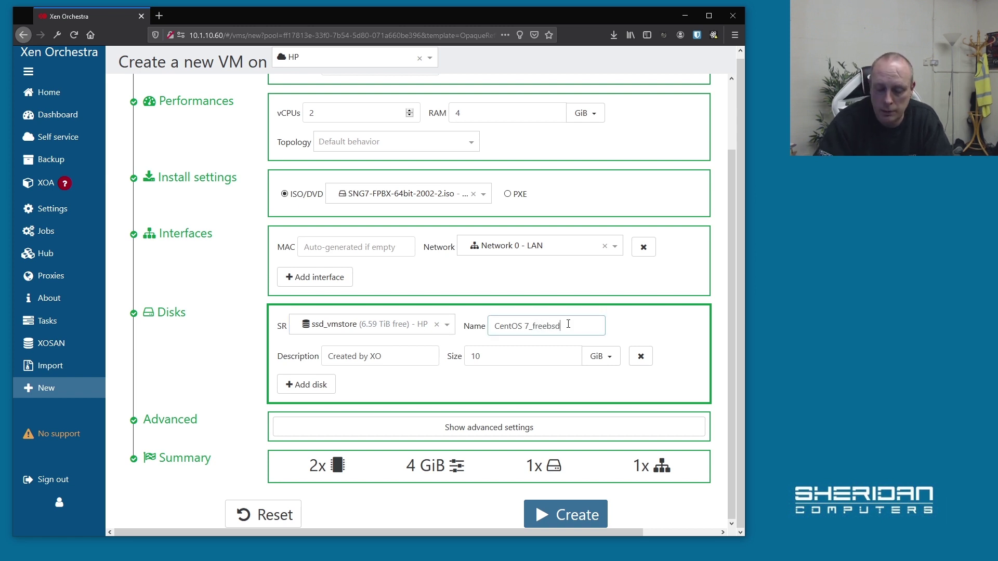
key(BackSpace)
key(BackSpace)
key(BackSpace)
text(p)
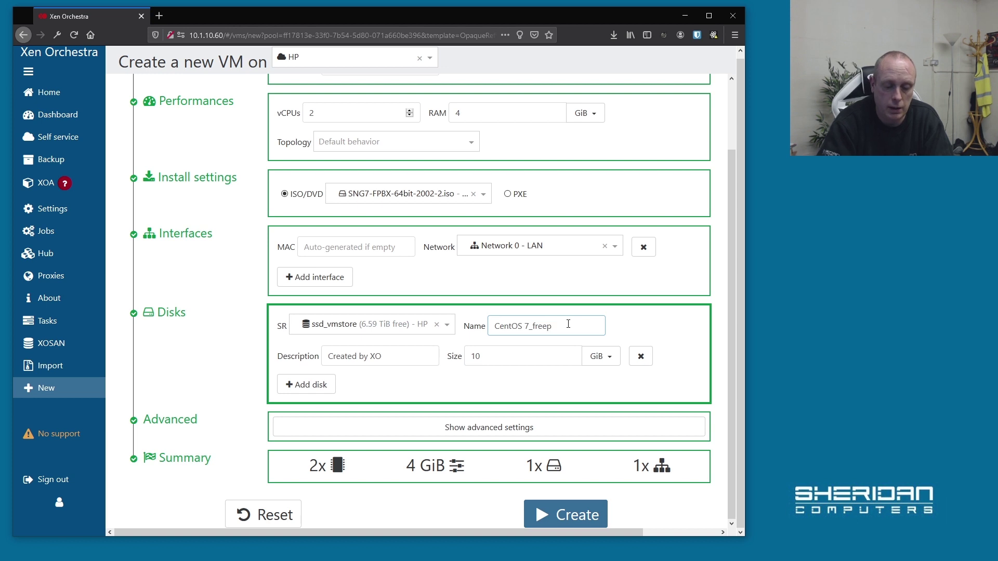
text(bx)
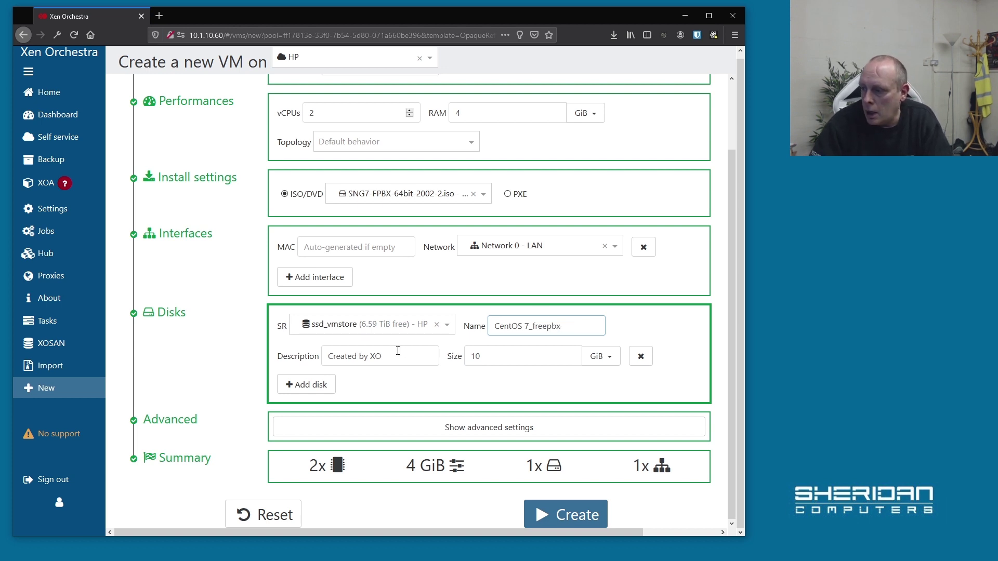
double_click(508, 357)
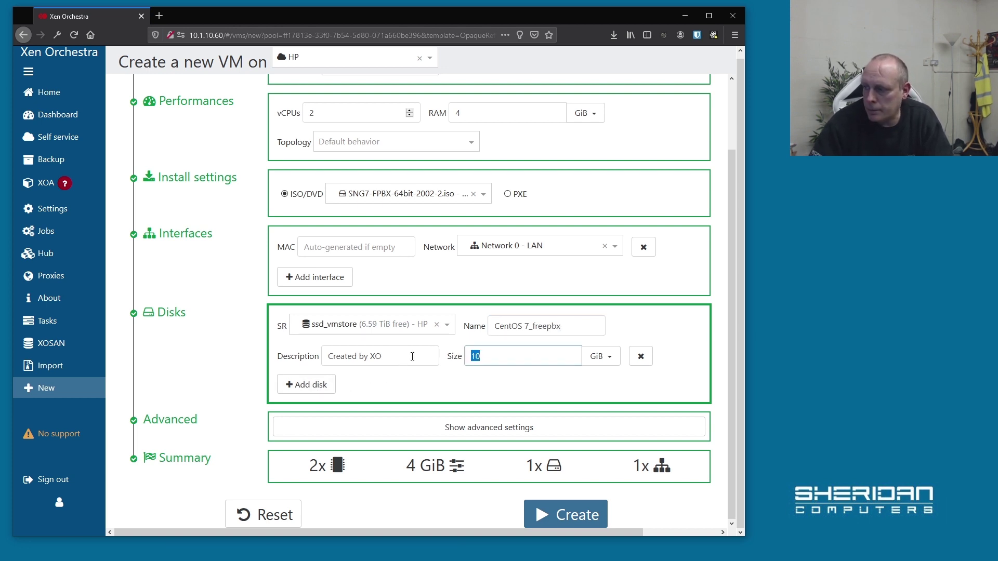
text(50)
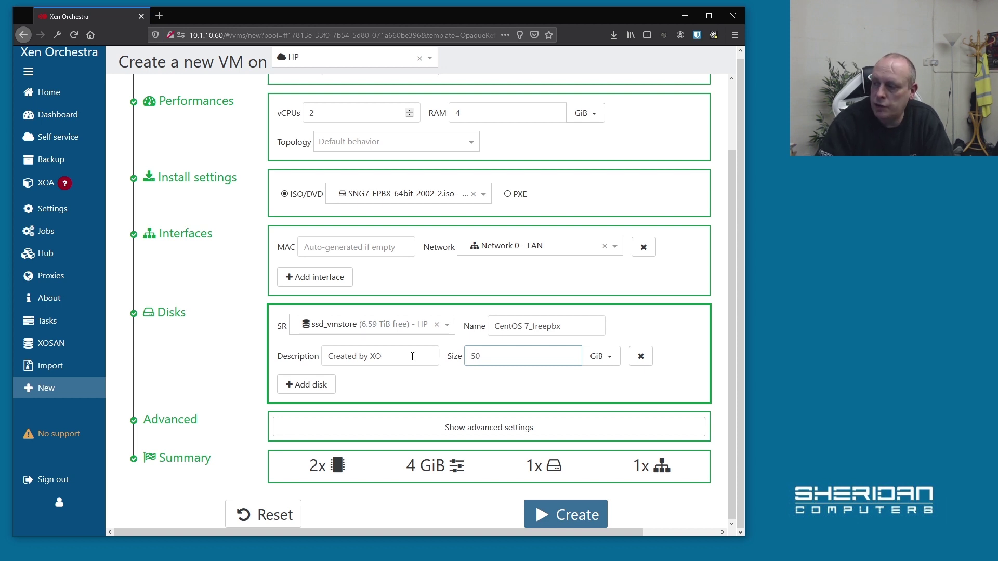
In advanced settings, disable booting after creation, then create the VM.
click(363, 426)
scroll(317, 343, down, 3)
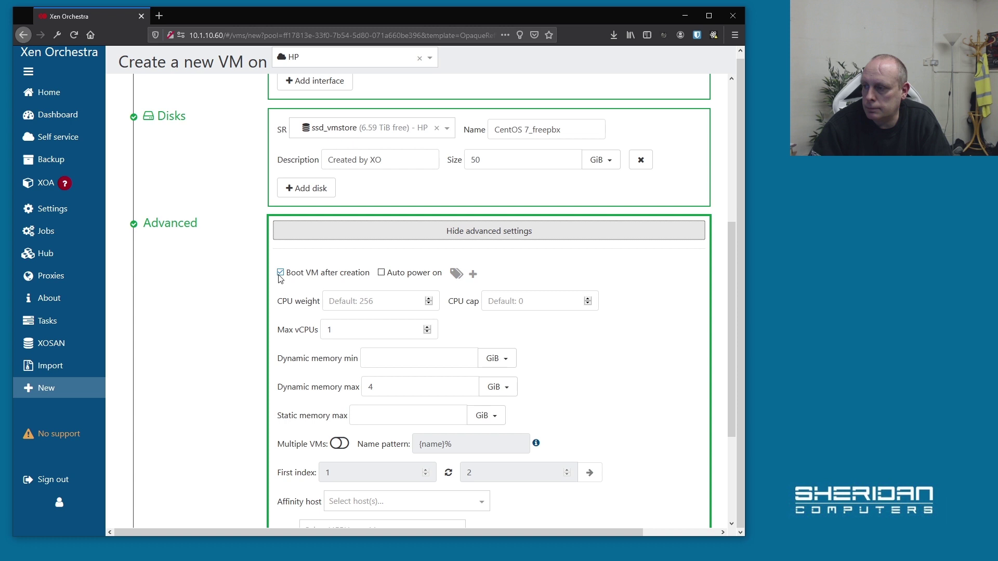
click(281, 273)
scroll(319, 333, down, 3)
scroll(318, 337, down, 1)
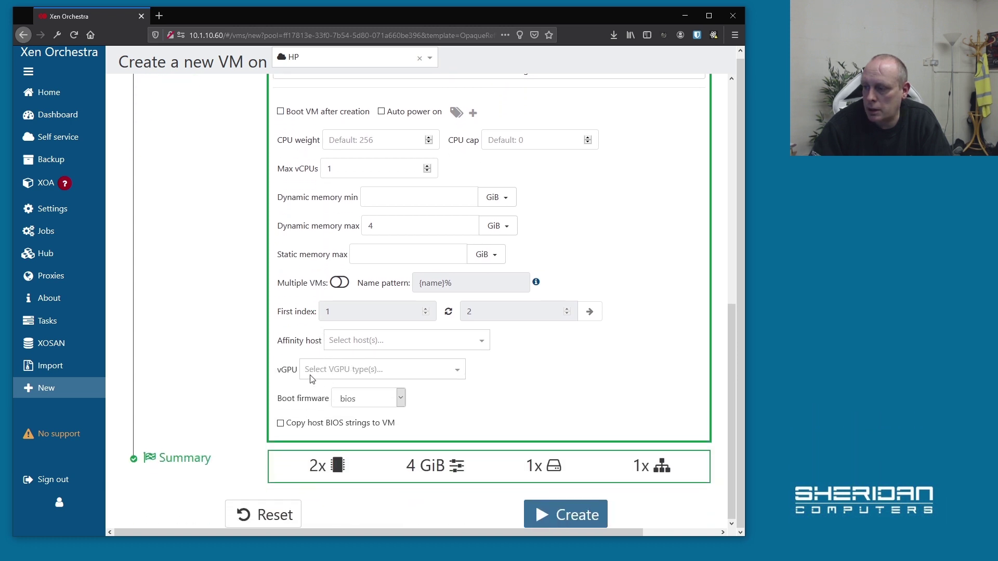
click(589, 515)
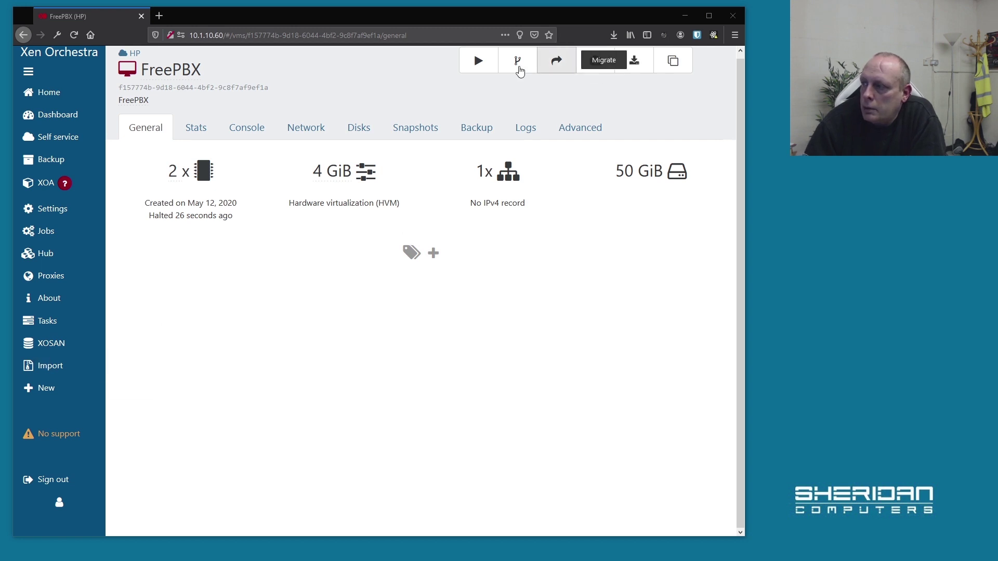
Start the FreePBX VM and view its console showing the SangomaOS 7.6 boot menu.
click(478, 61)
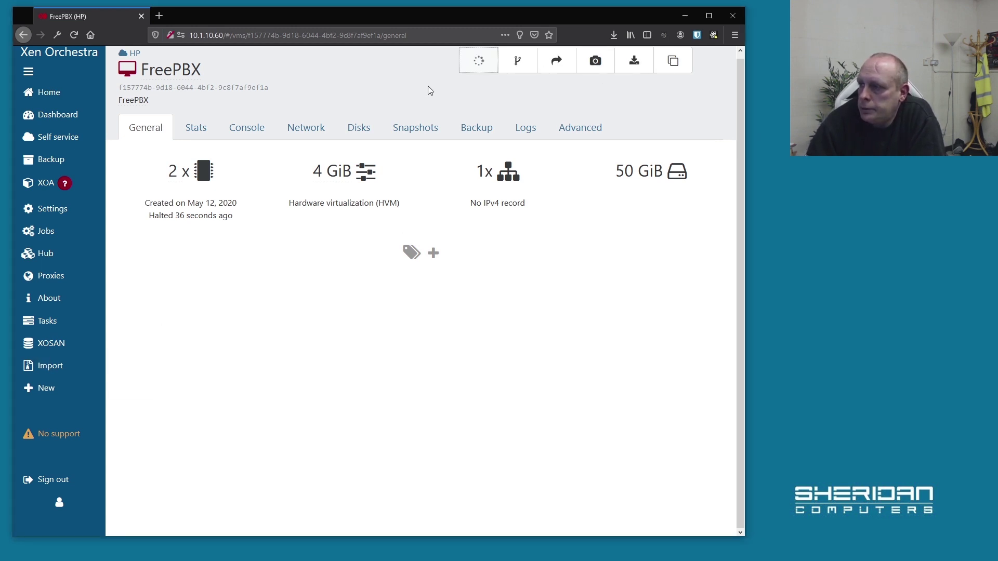
click(246, 130)
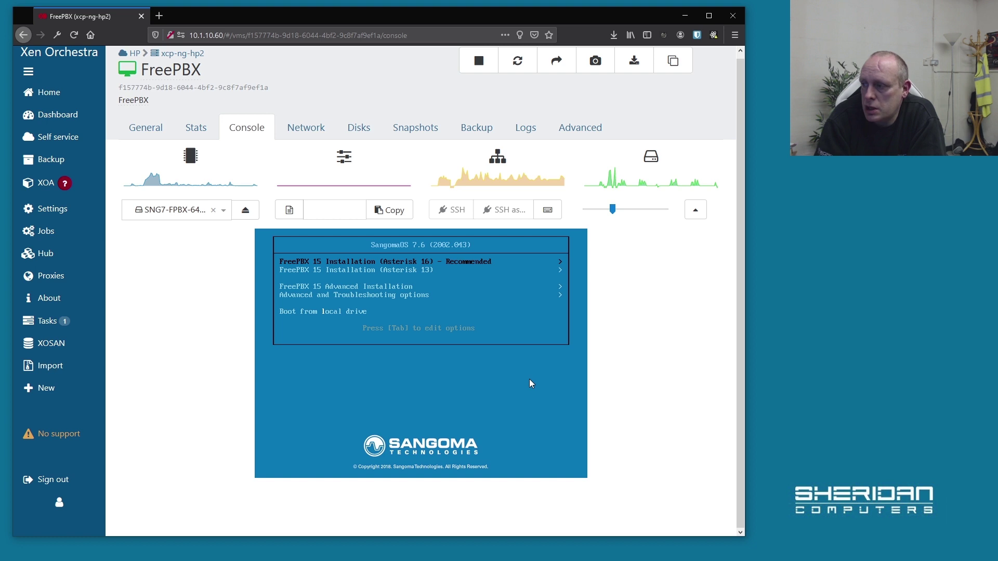
Choose FreePBX 15 (Asterisk 16), Graphical Installation to VGA, then FreePBX Standard.
key(Return)
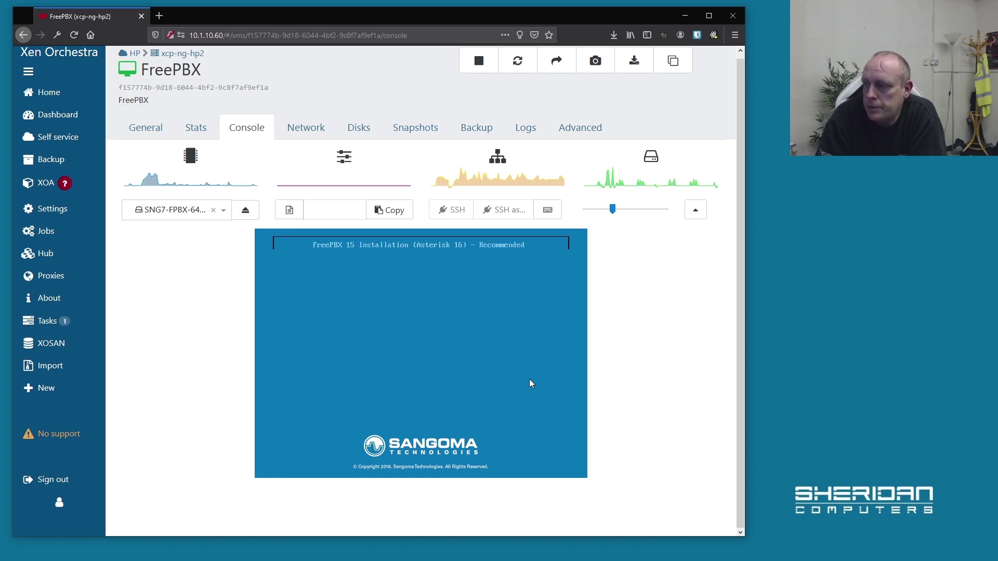
key(Down)
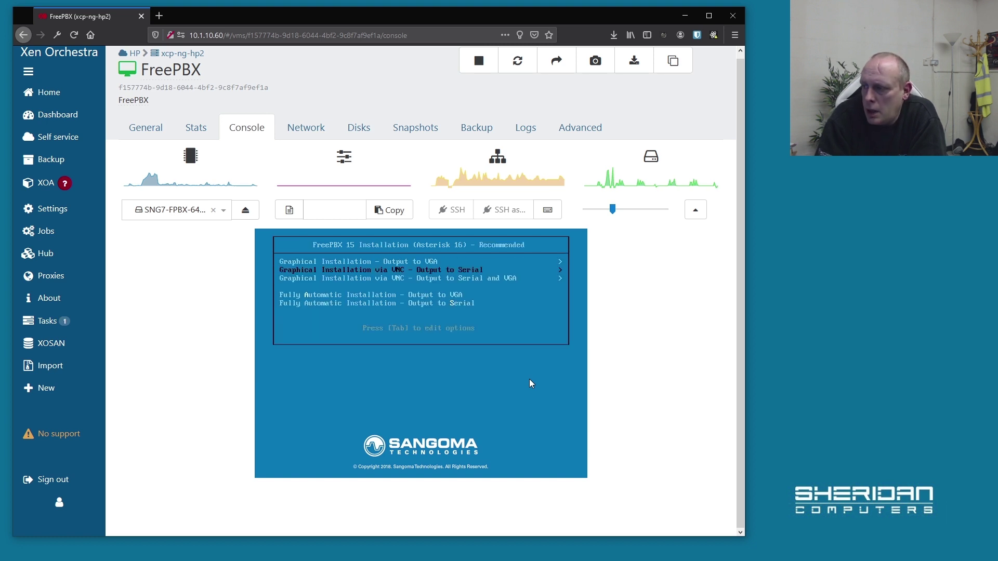
key(Up)
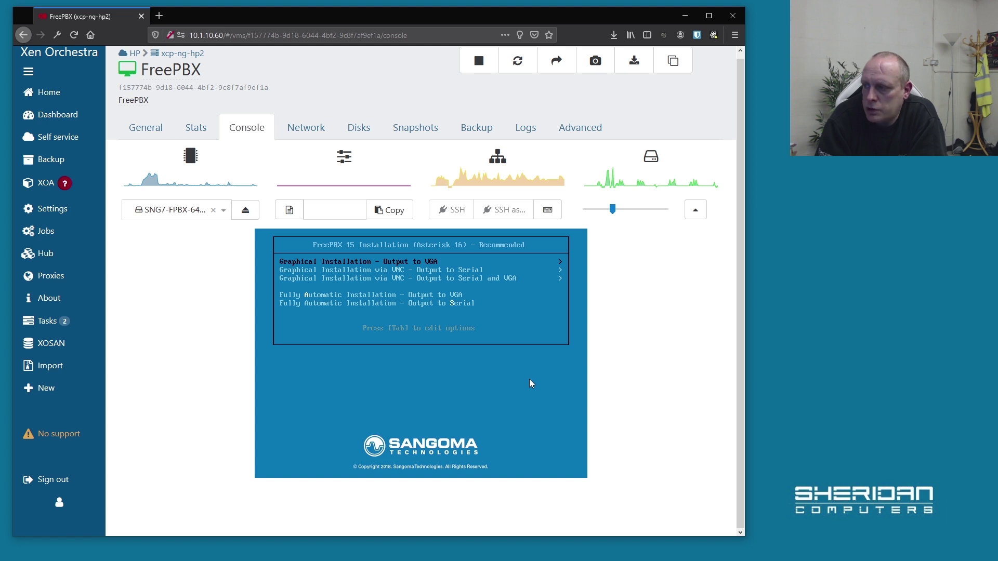
key(Return)
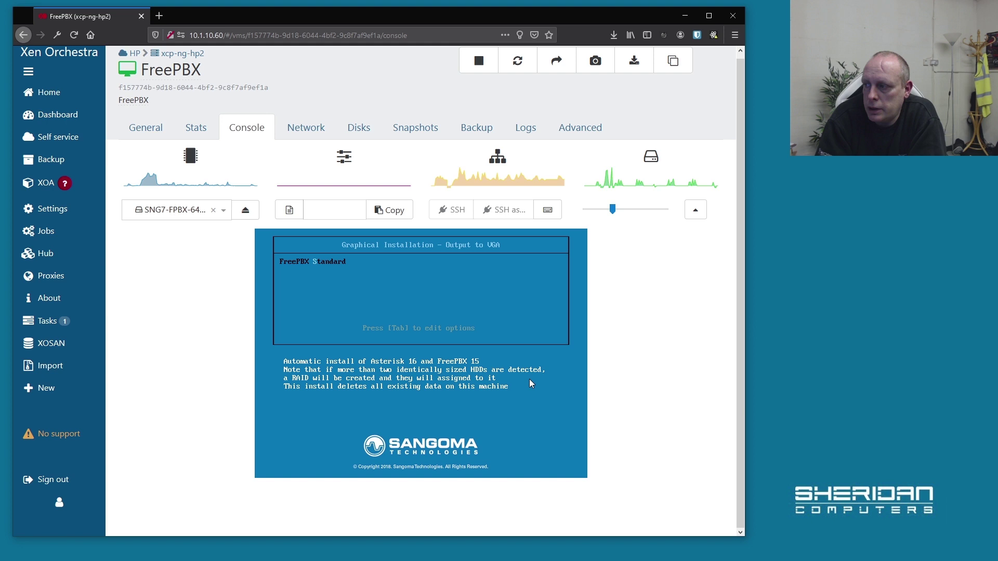
key(Return)
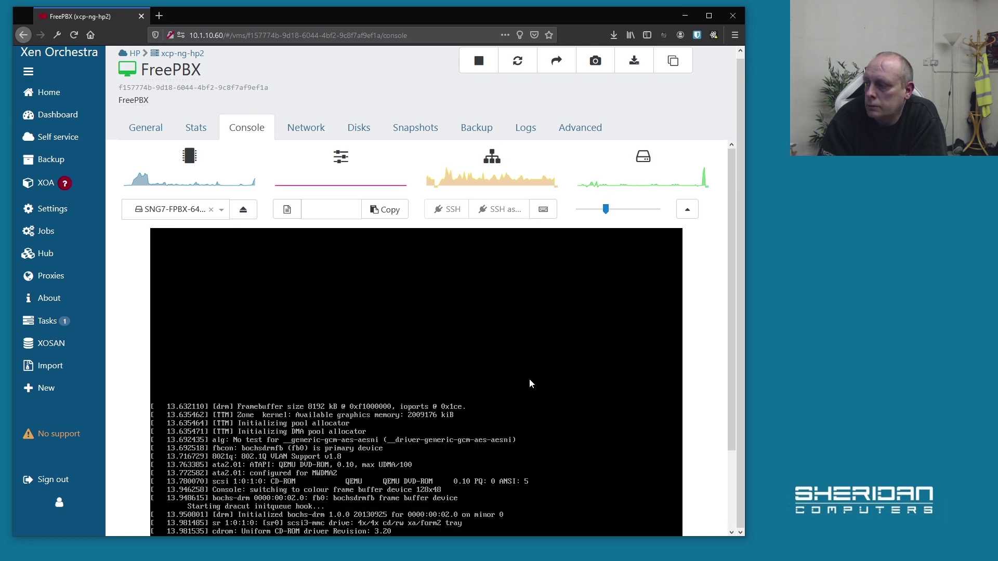
Scale down the VM console display to see the installer's Configuration screen.
drag(729, 339, 731, 342)
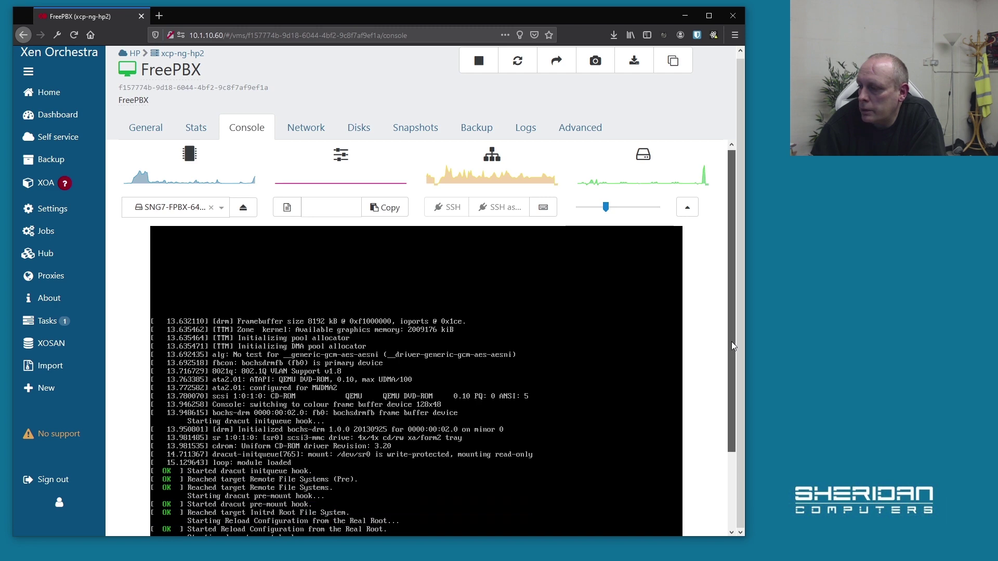
click(601, 207)
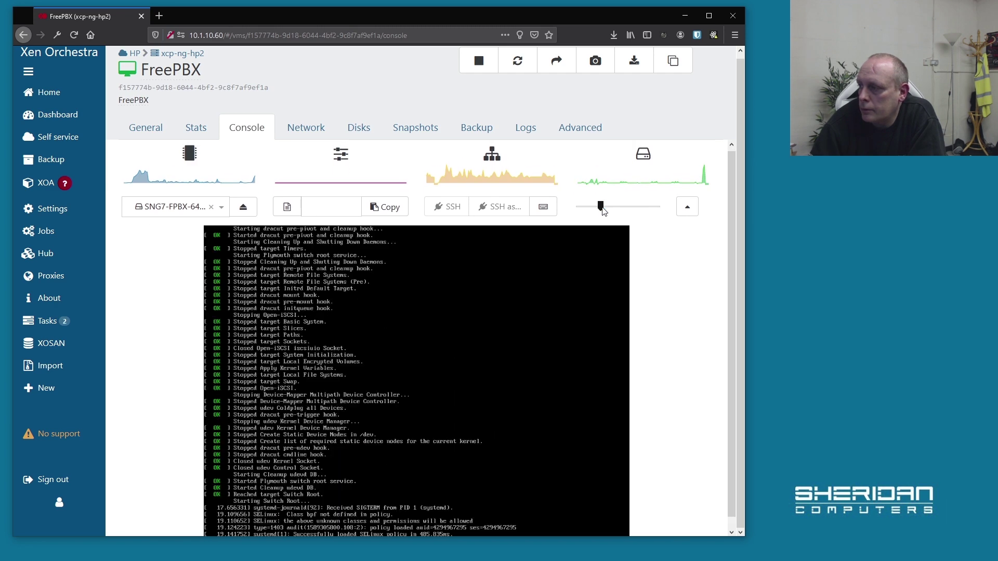
drag(731, 311, 731, 336)
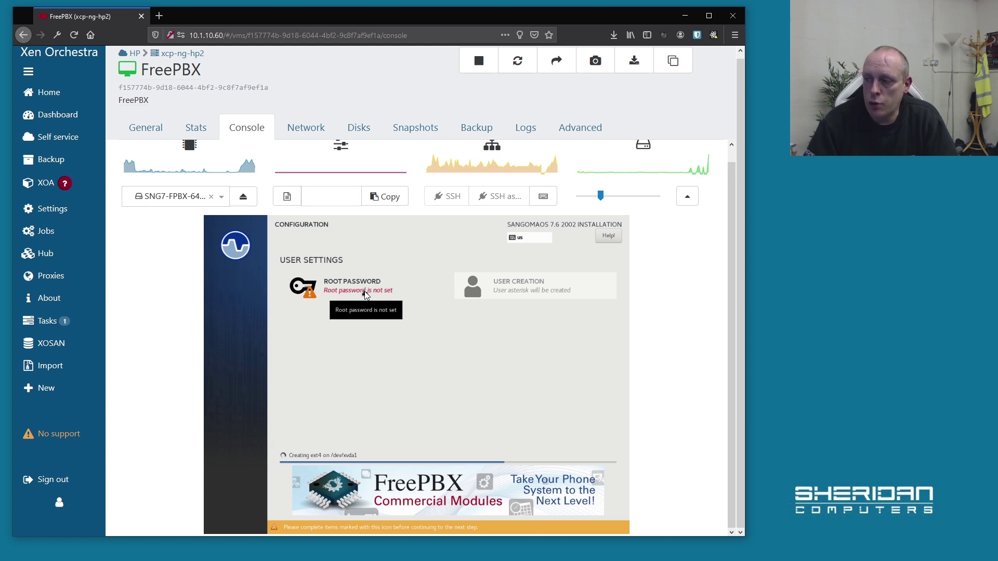
Set the installer's root password, confirming it despite the weak-password warning.
click(365, 295)
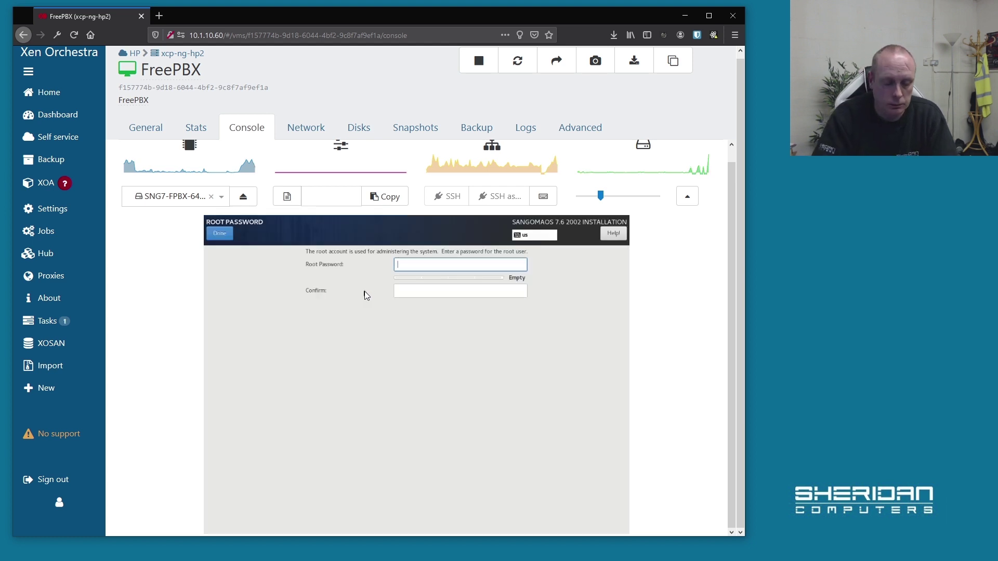
text(*********)
key(Tab)
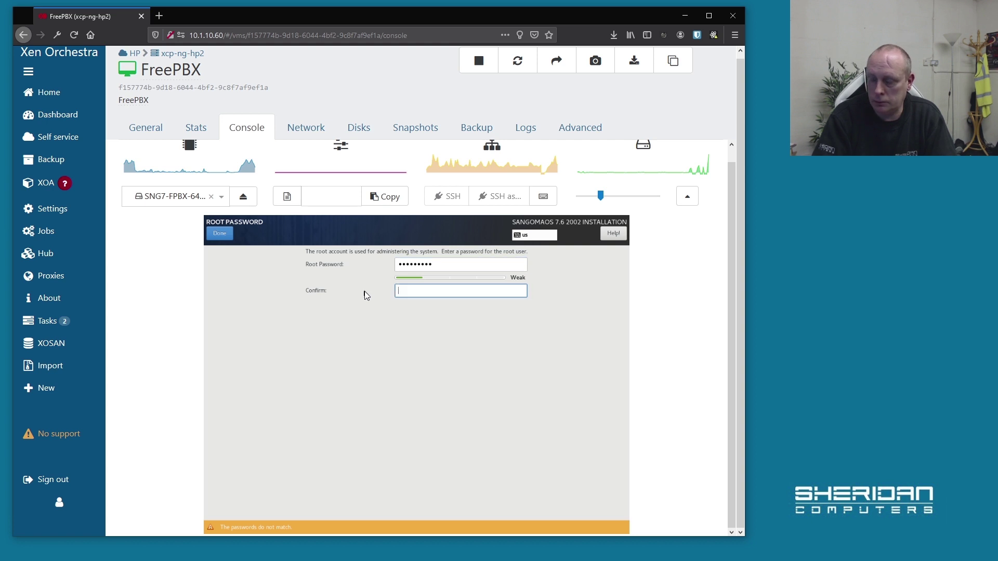
text(*********)
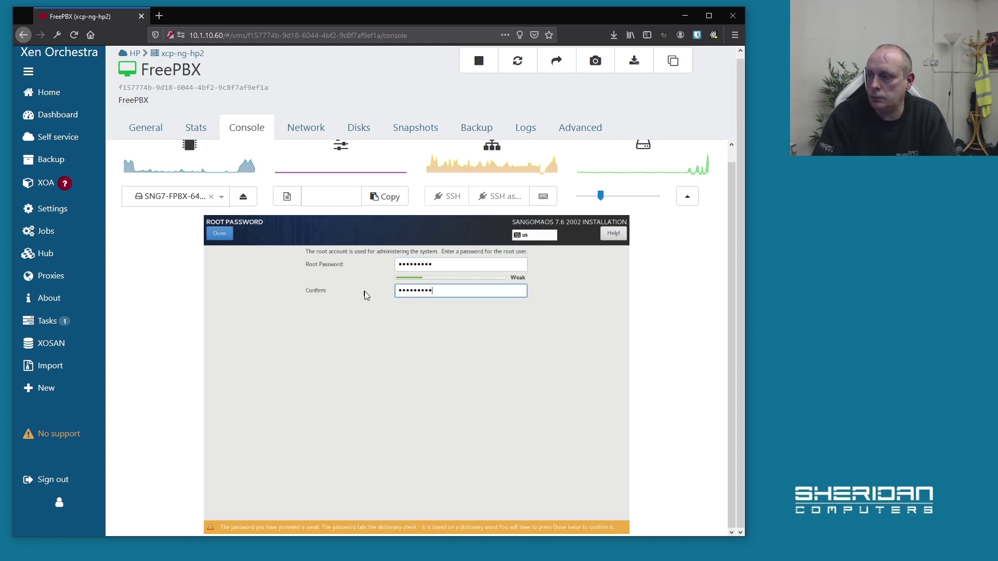
click(229, 237)
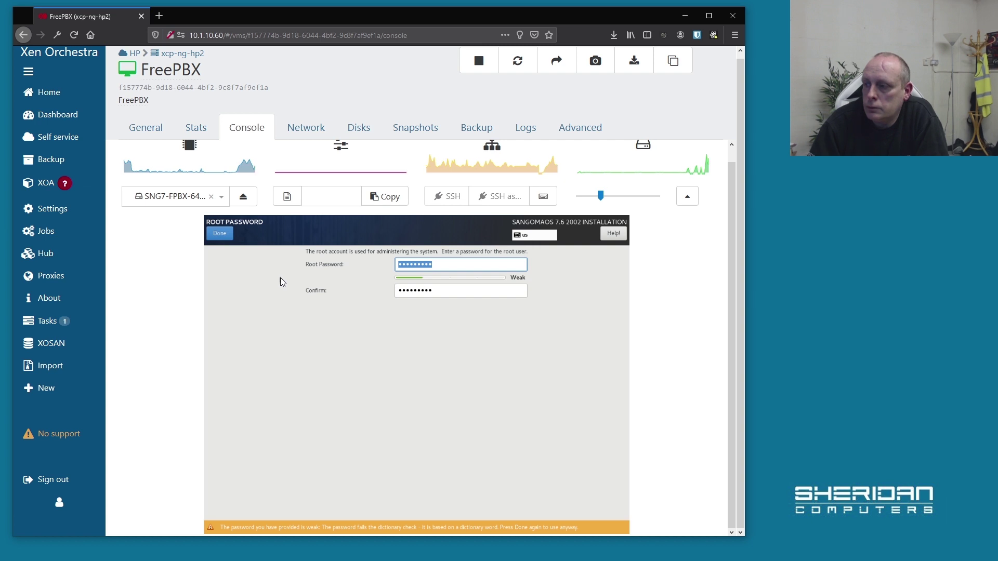
click(219, 234)
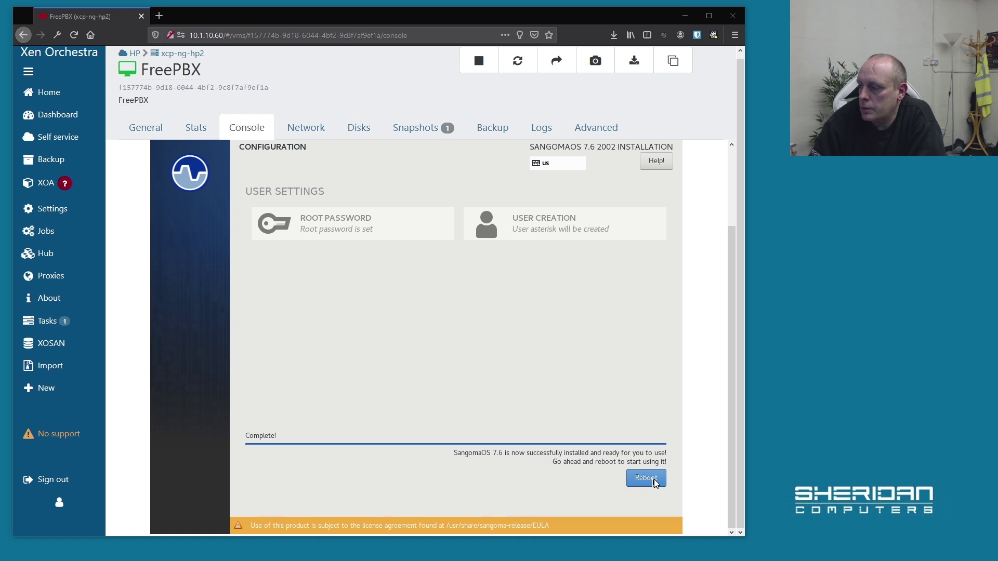
Reboot the newly installed system and shrink the console display again.
click(650, 478)
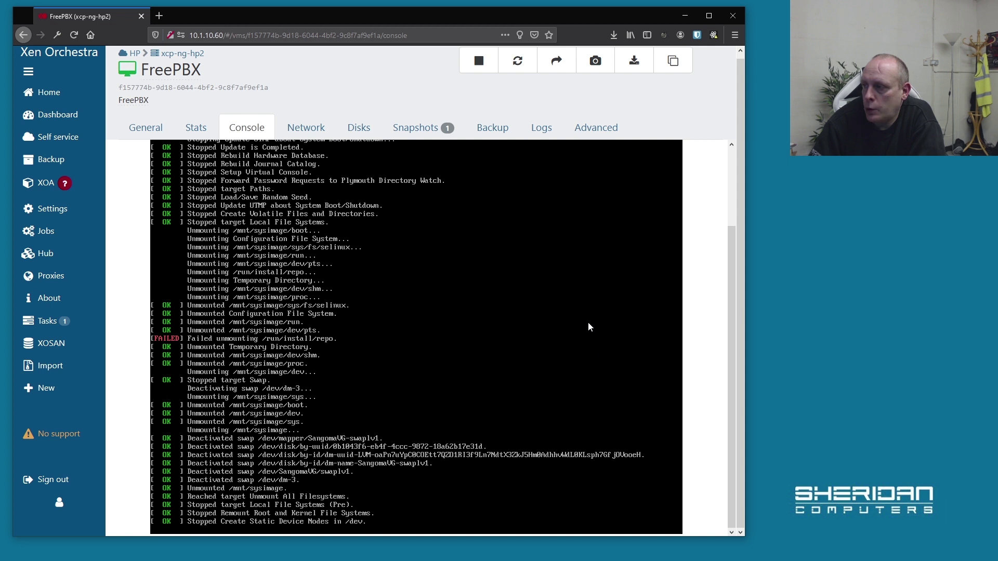
drag(732, 246, 731, 213)
click(603, 156)
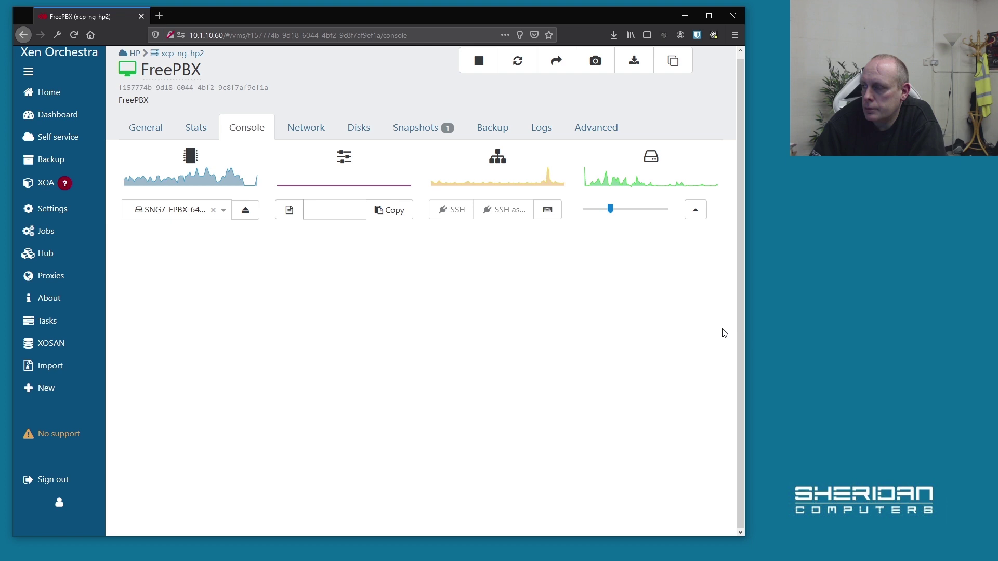
Eject the SNG7-FPBX installer ISO so the VM boots to the freepbx login prompt.
click(247, 210)
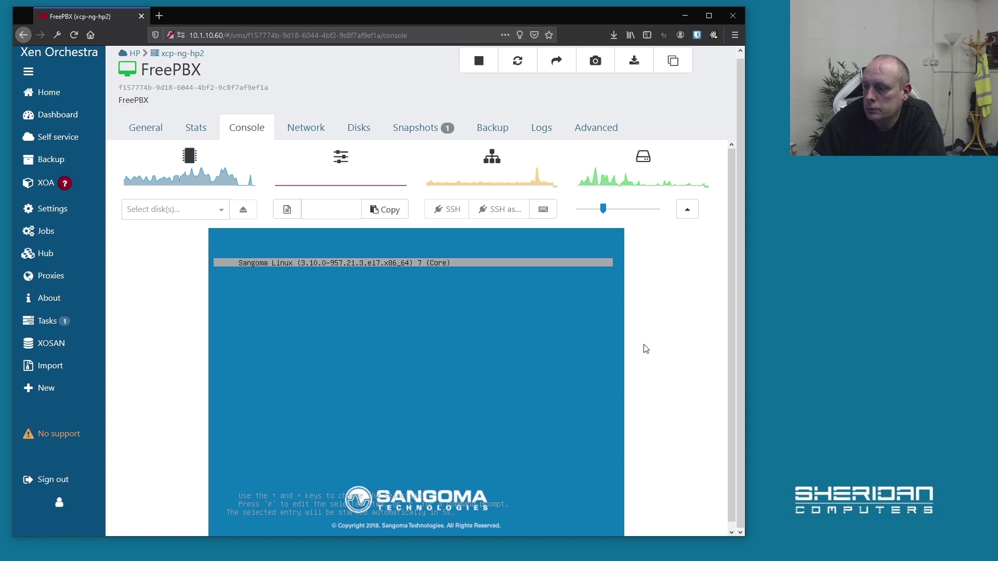
scroll(729, 387, down, 1)
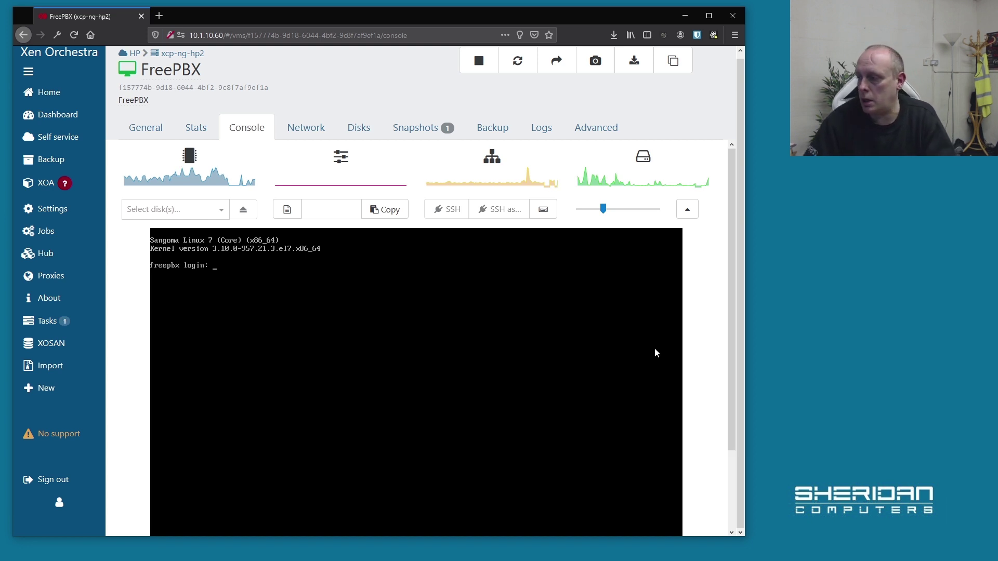
Log into the console as root, revealing the banner with address 10.1.10.111.
text(root)
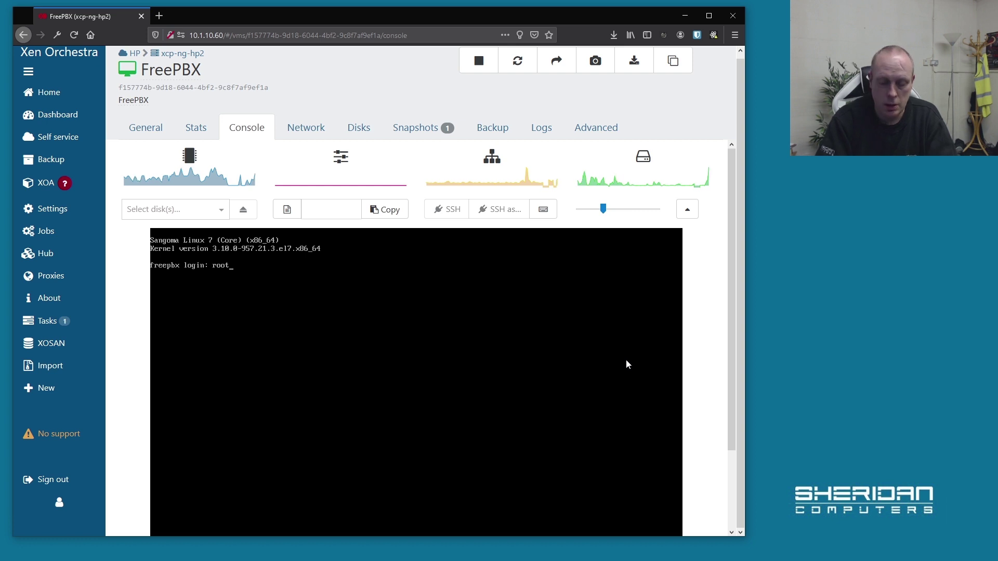
key(Return)
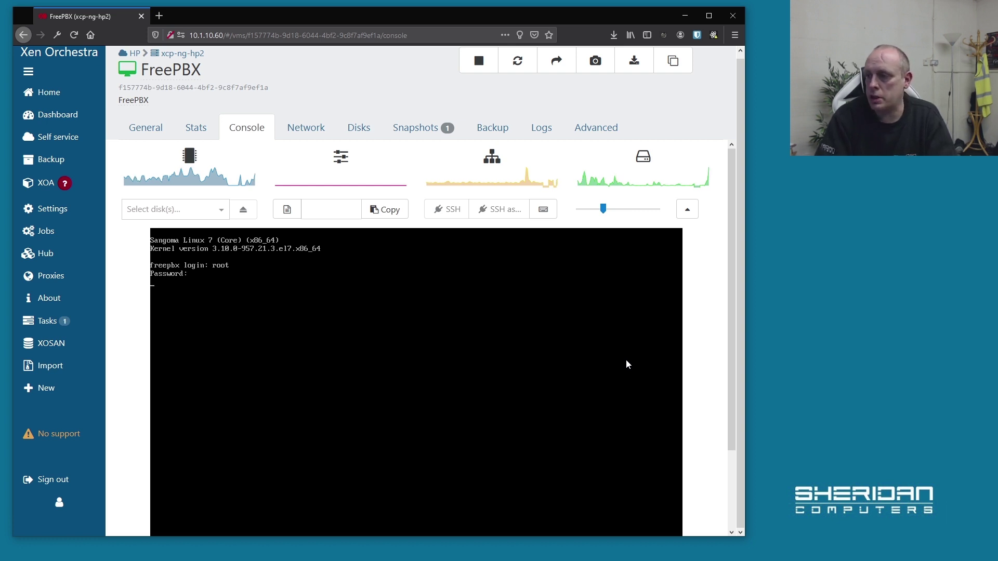
key(Return)
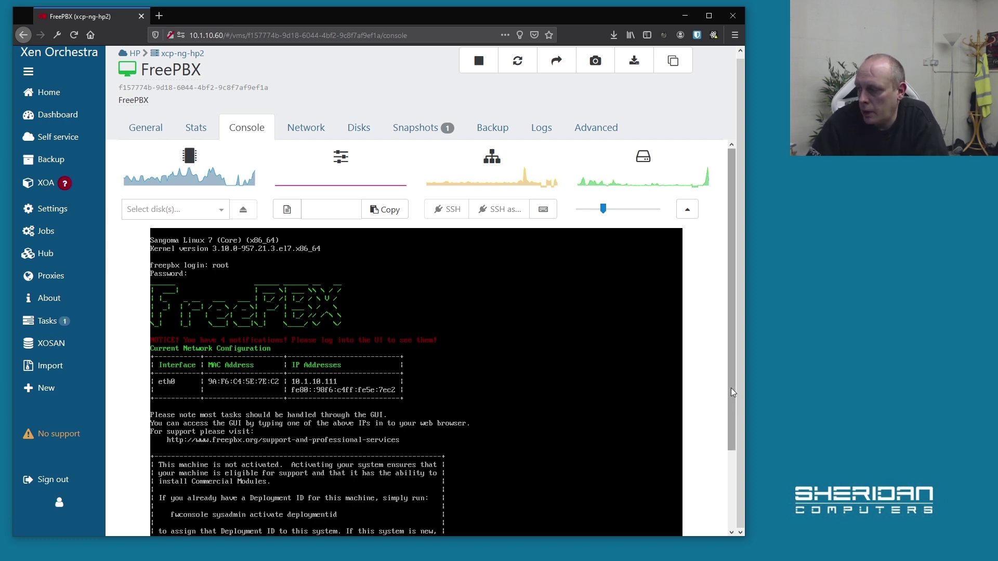
drag(731, 388, 728, 465)
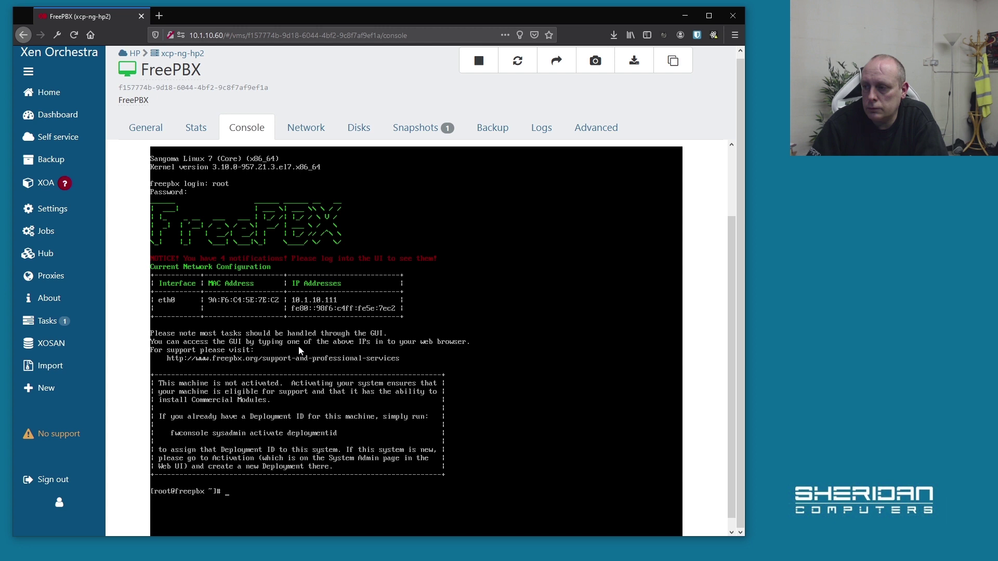
scroll(229, 421, down, 1)
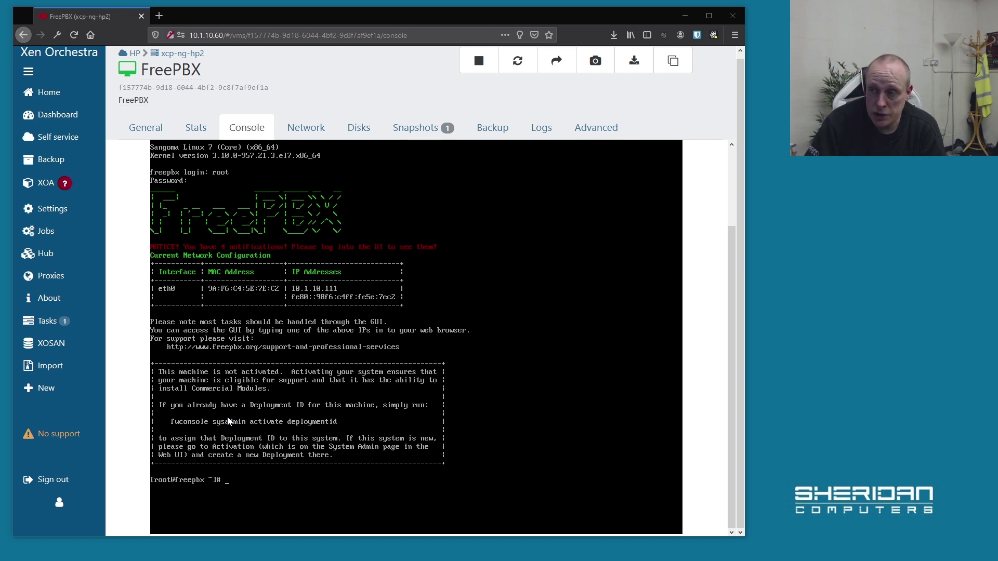
Insert guest-tools.iso into the FreePBX VM's drive from the Console tab.
click(146, 131)
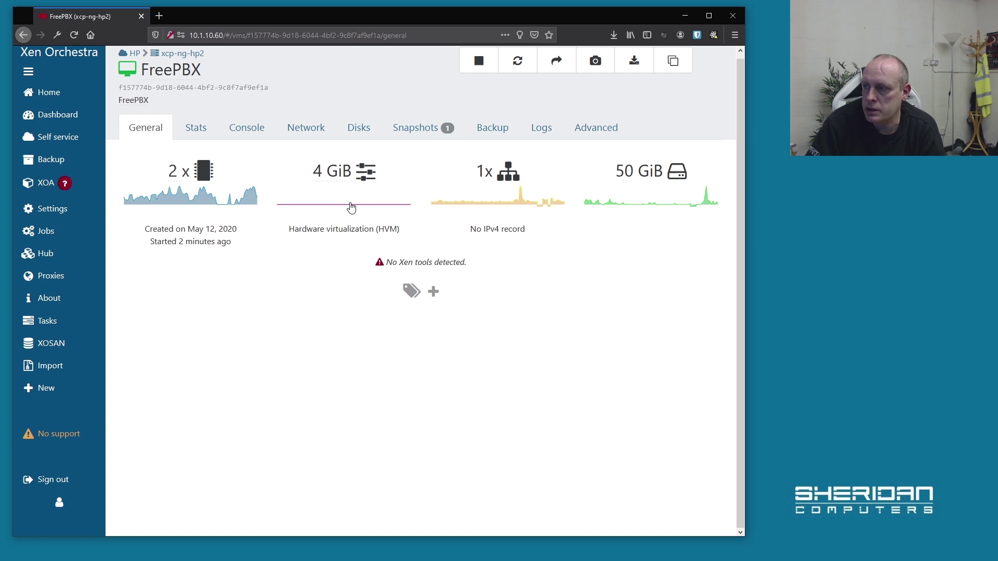
click(257, 137)
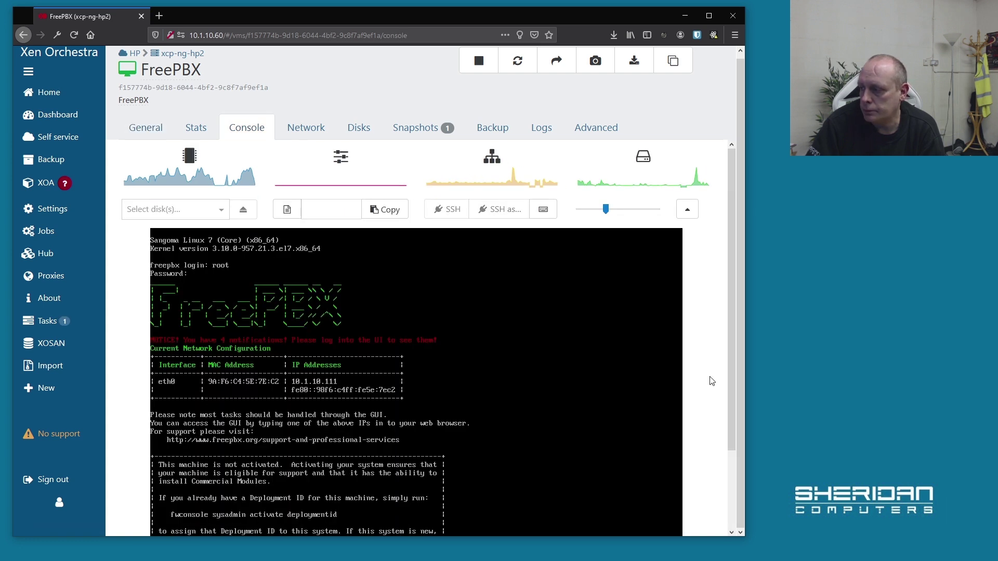
scroll(713, 382, down, 3)
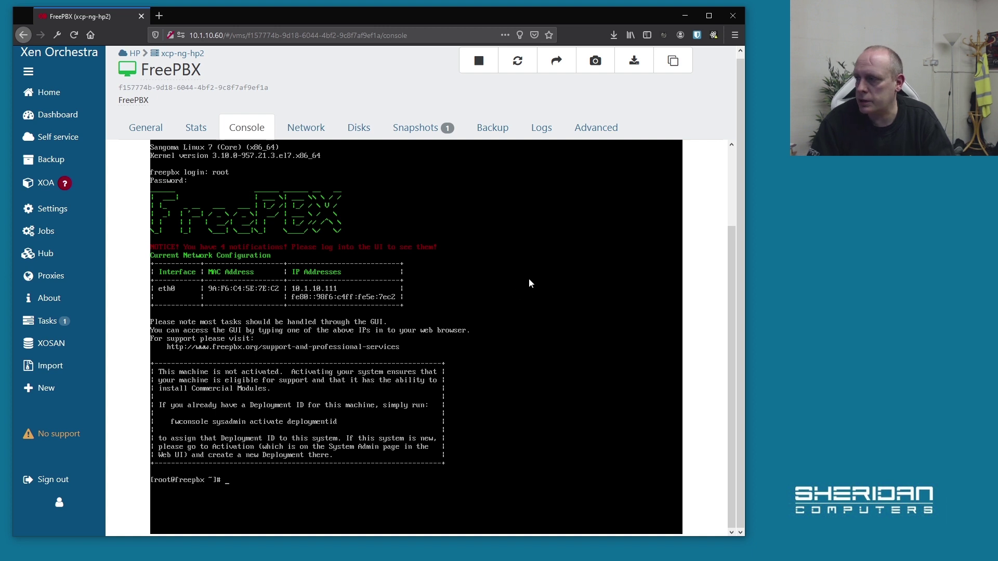
scroll(670, 257, up, 3)
click(222, 213)
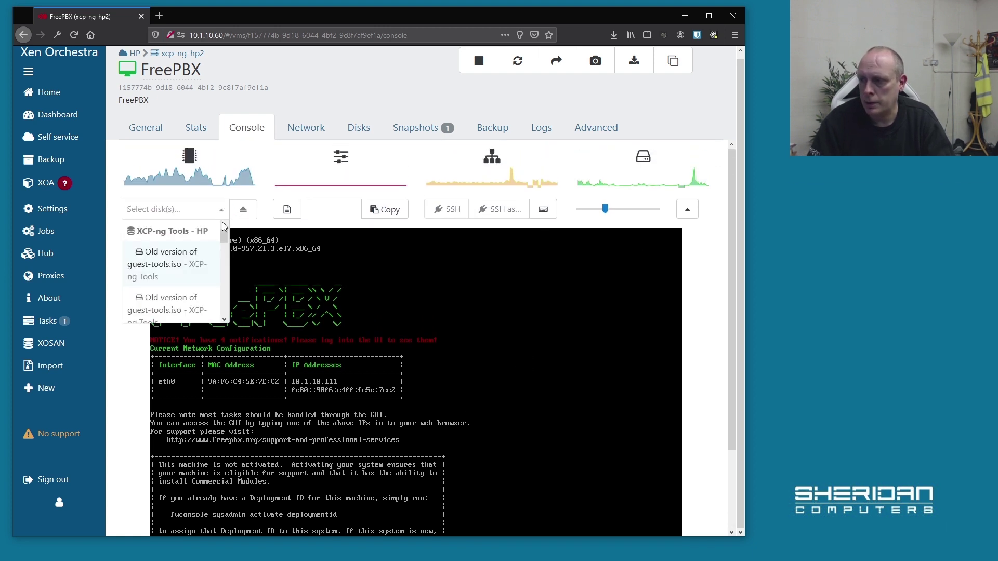
scroll(208, 255, down, 2)
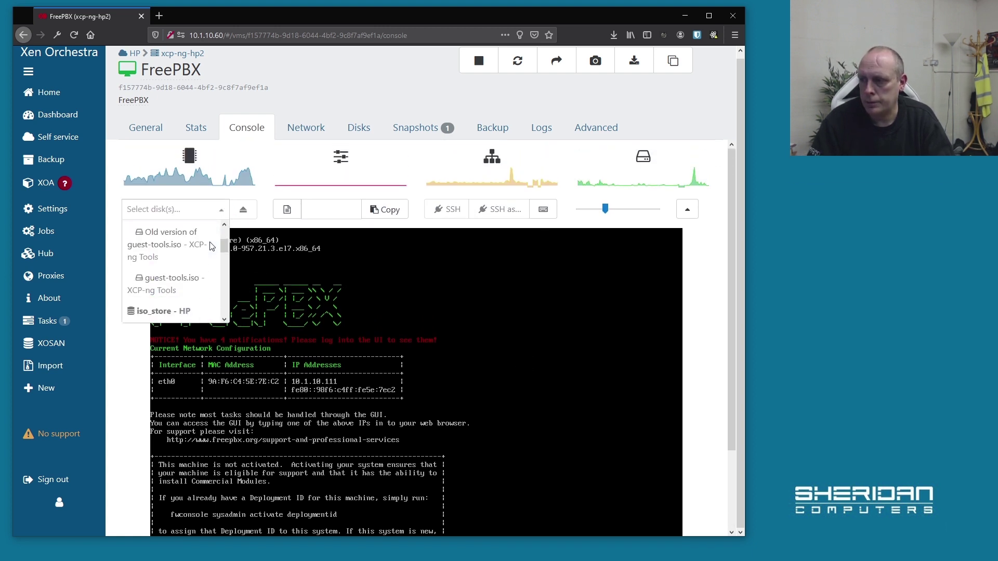
click(195, 283)
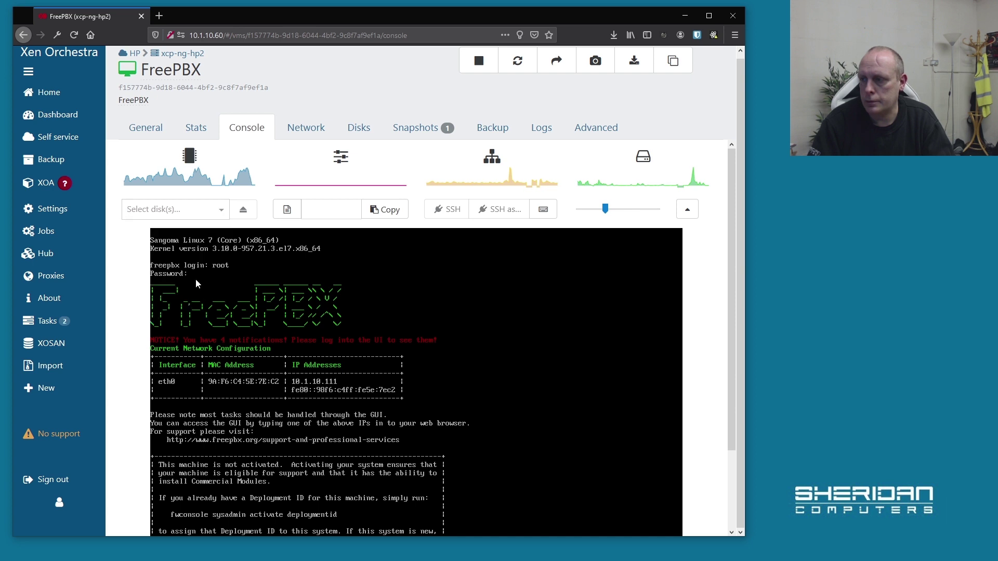
scroll(716, 360, down, 3)
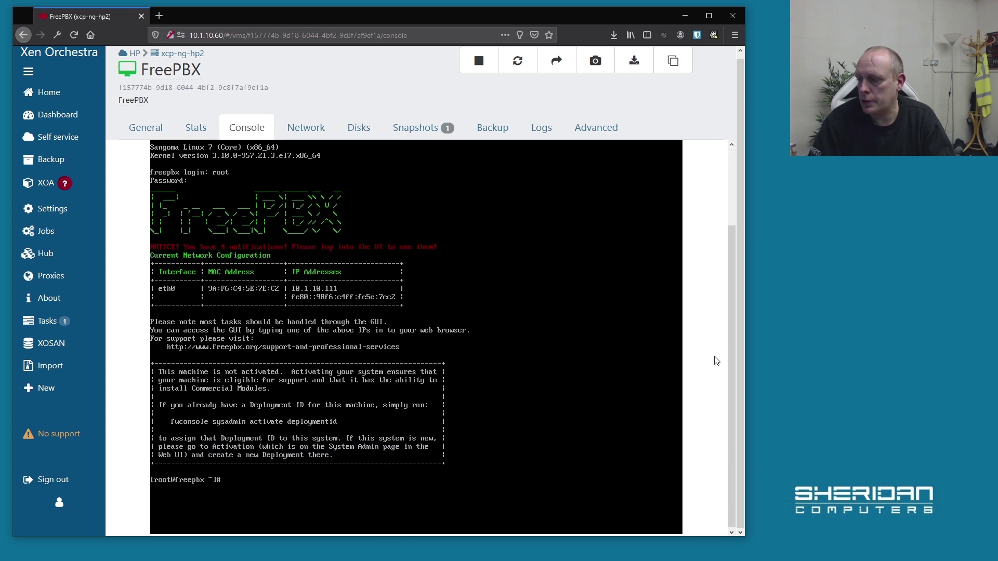
Mount the guest tools disc with mount /dev/cdrom /mnt.
text(mou)
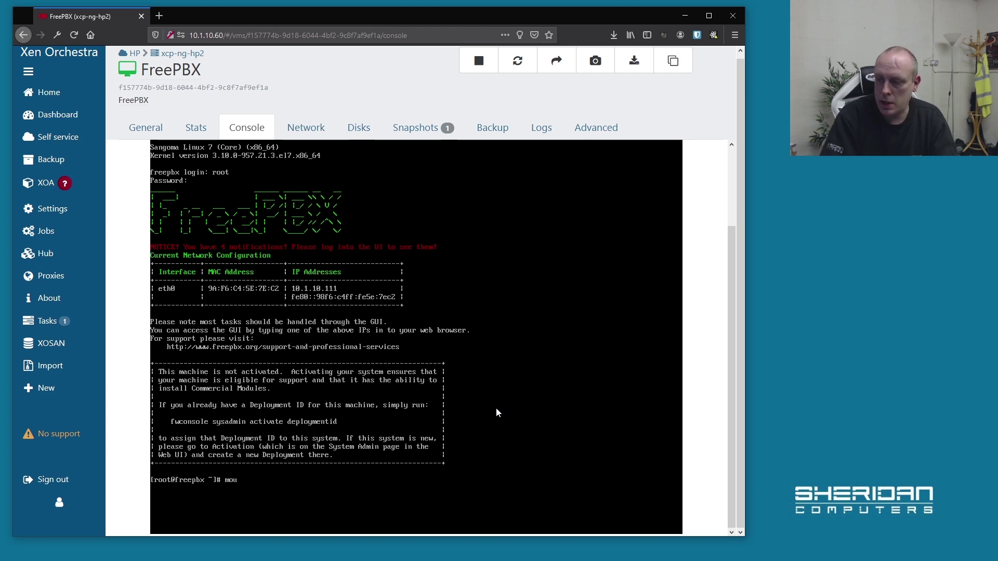
text(nt /dev/cdr)
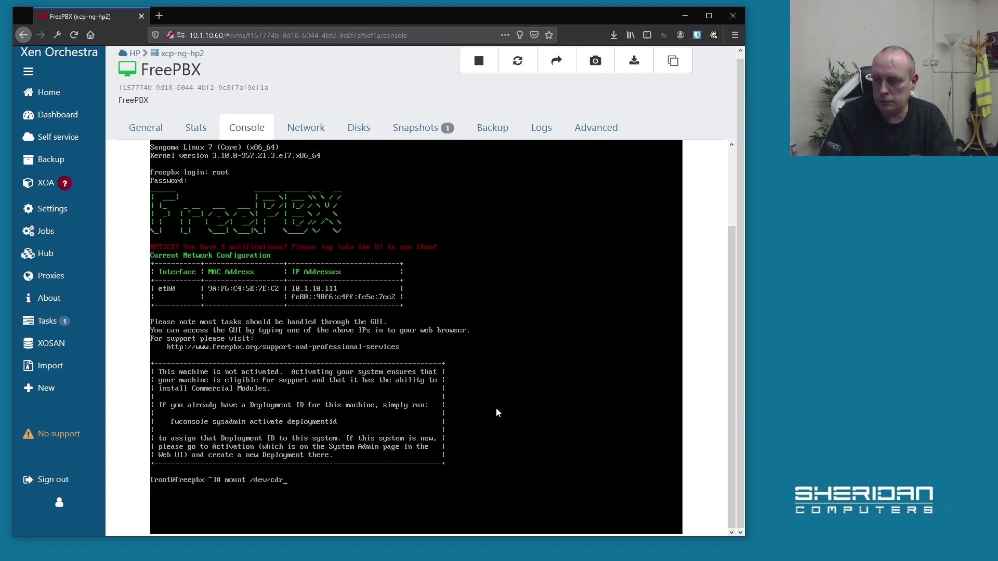
text(p,)
key(BackSpace)
key(BackSpace)
key(BackSpace)
text(o)
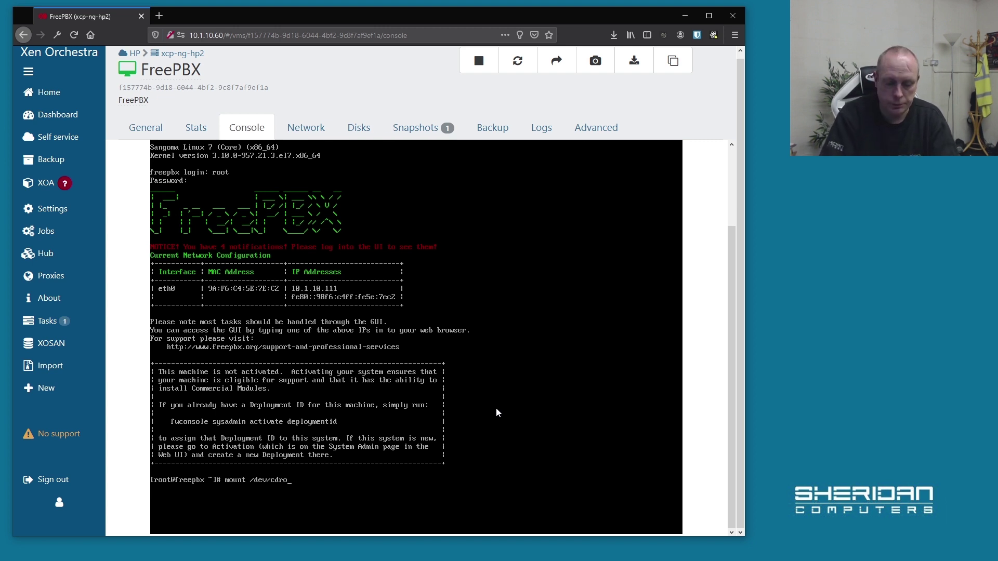
text(m /m)
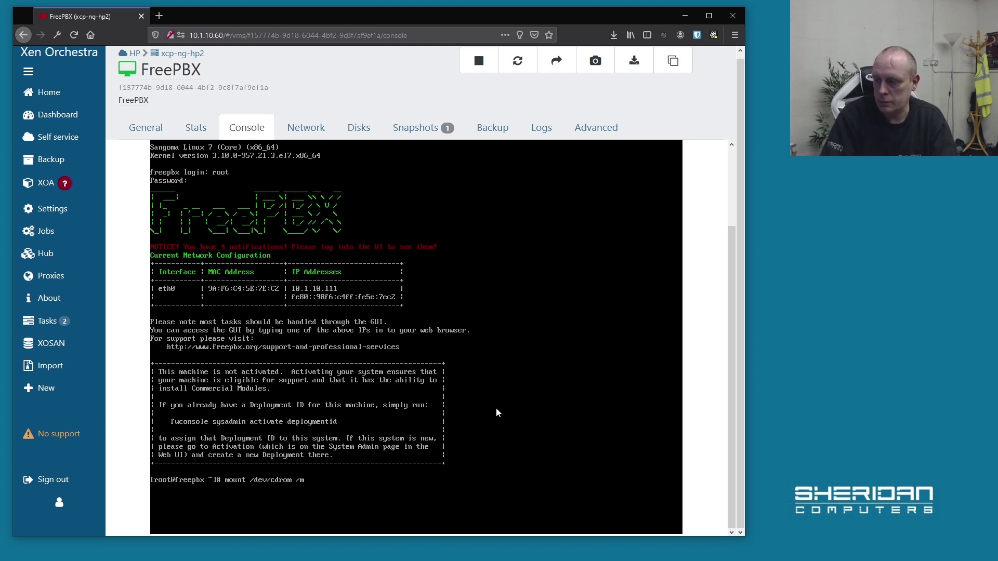
text(nt)
key(Return)
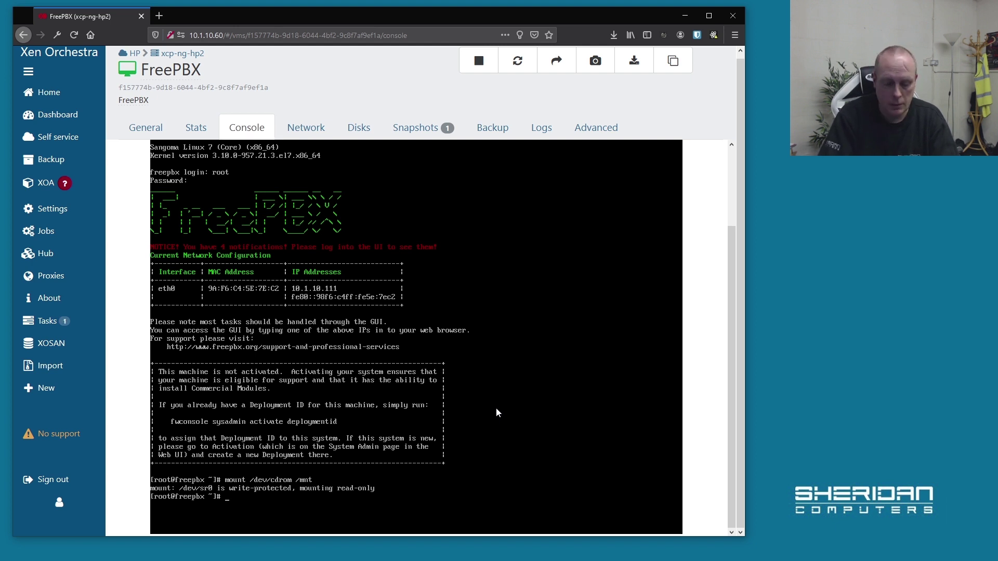
Run /mnt/Linux/install.sh to install the guest tools.
text(/mnt/Li)
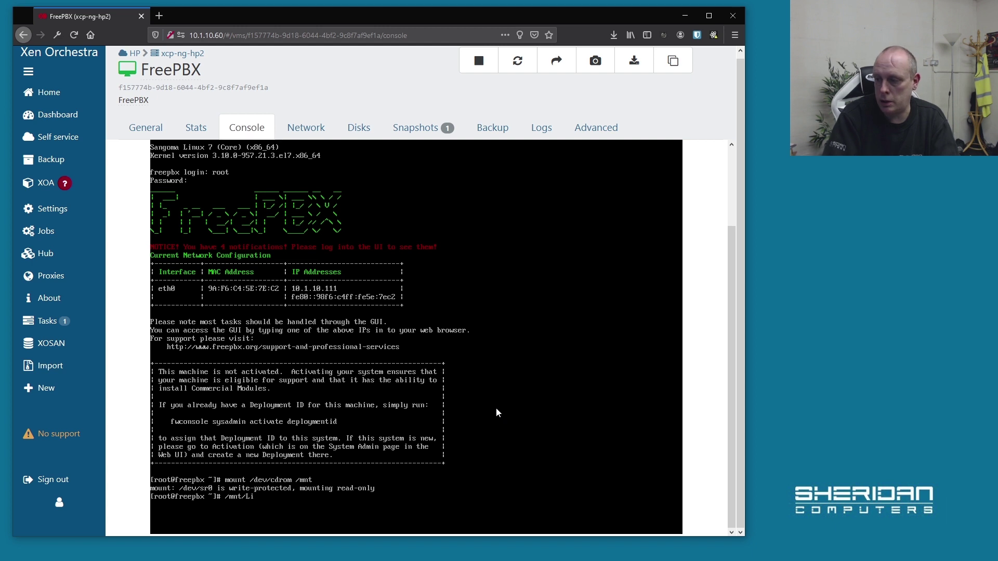
key(Tab)
text(ins)
key(Tab)
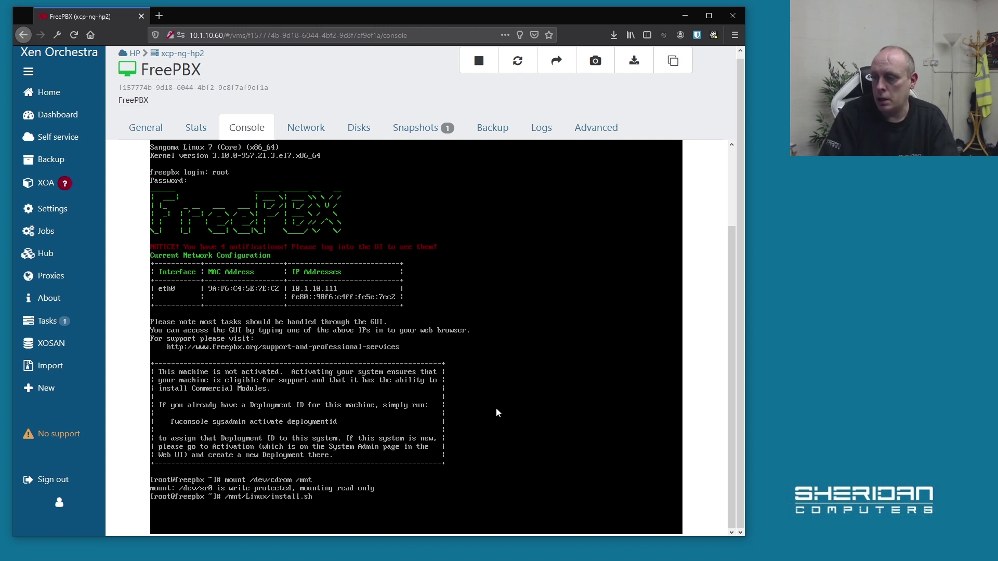
key(Return)
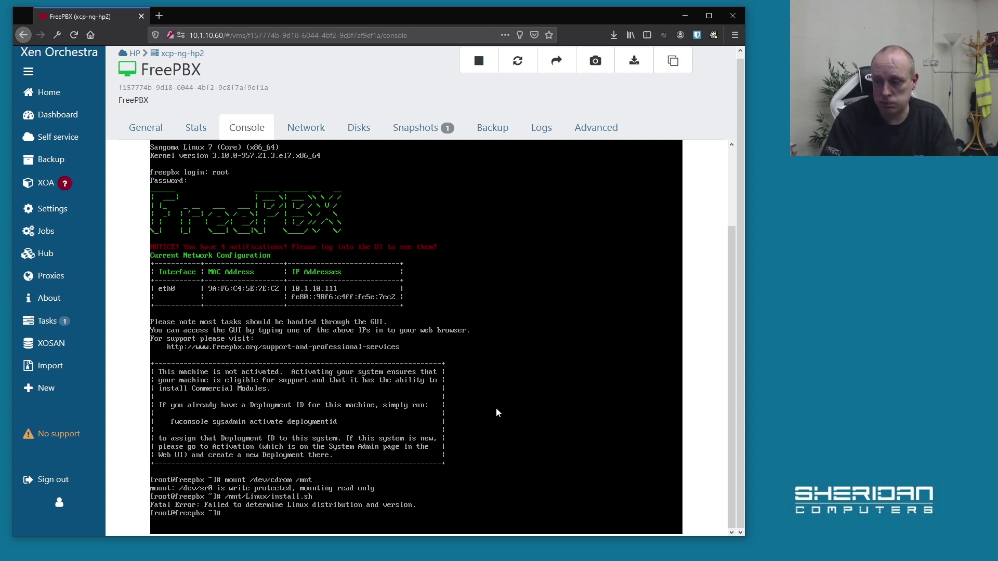
Change into /mnt/Linux on the guest tools disc and list its files.
text(cd /mnt)
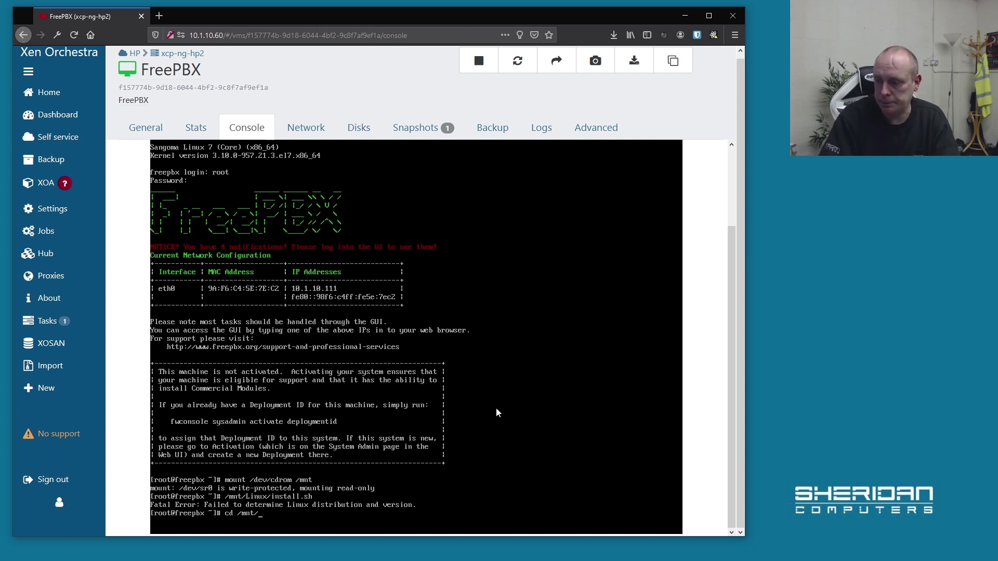
text(/)
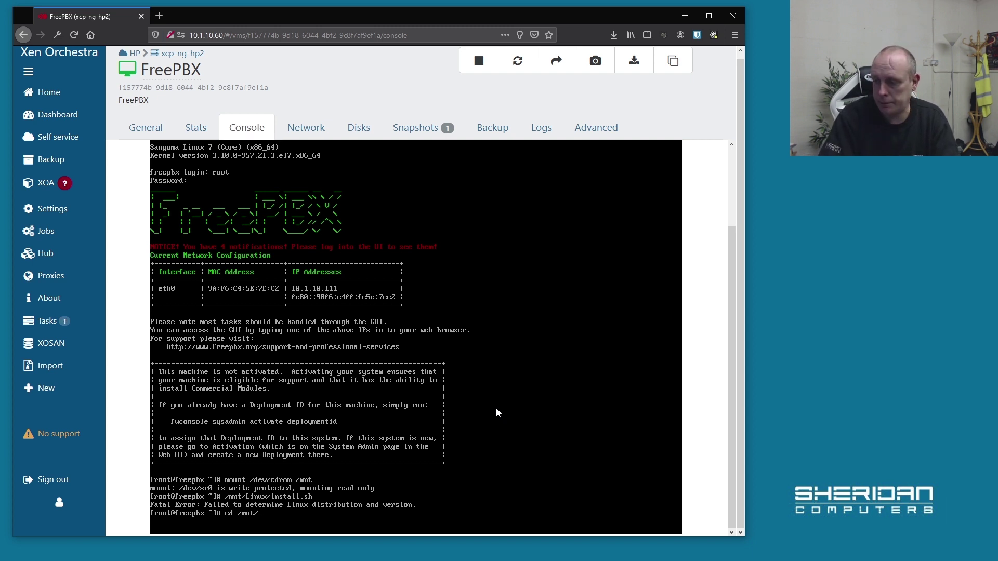
text(Linux/)
key(Return)
text(l)
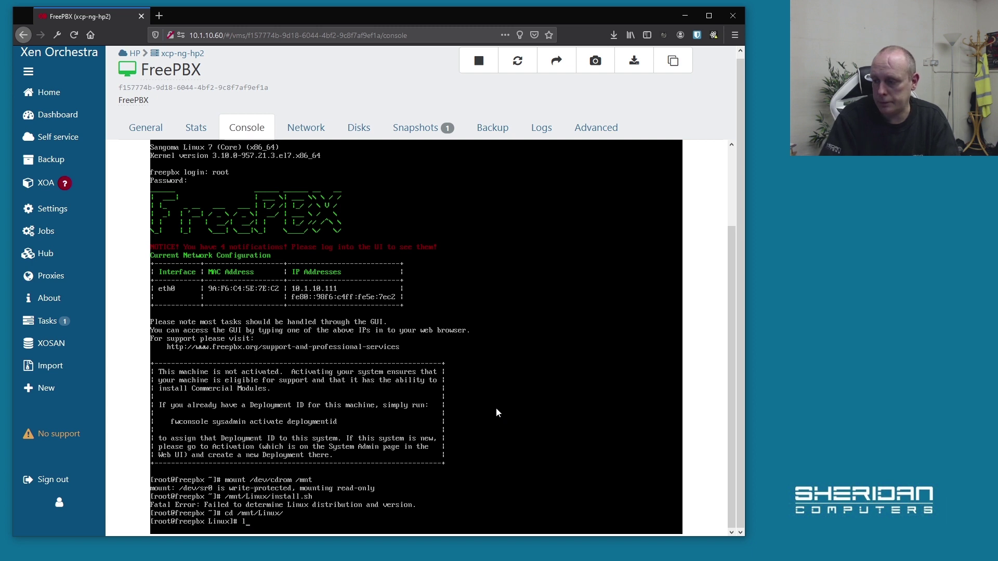
text(s)
key(Return)
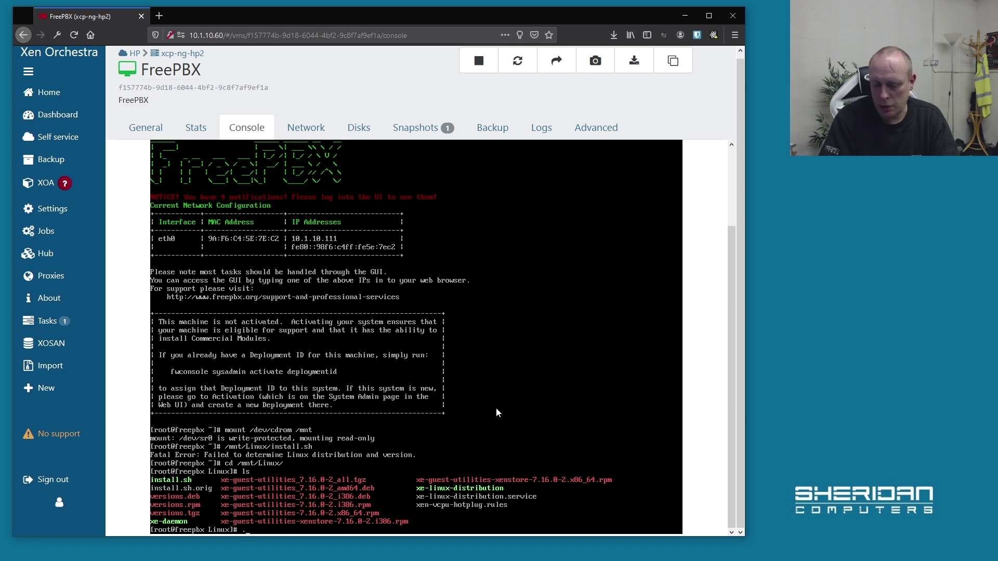
Install the xe-guest-utilities-xenstore x86_64 rpm with yum, confirming with y.
text(yum install x)
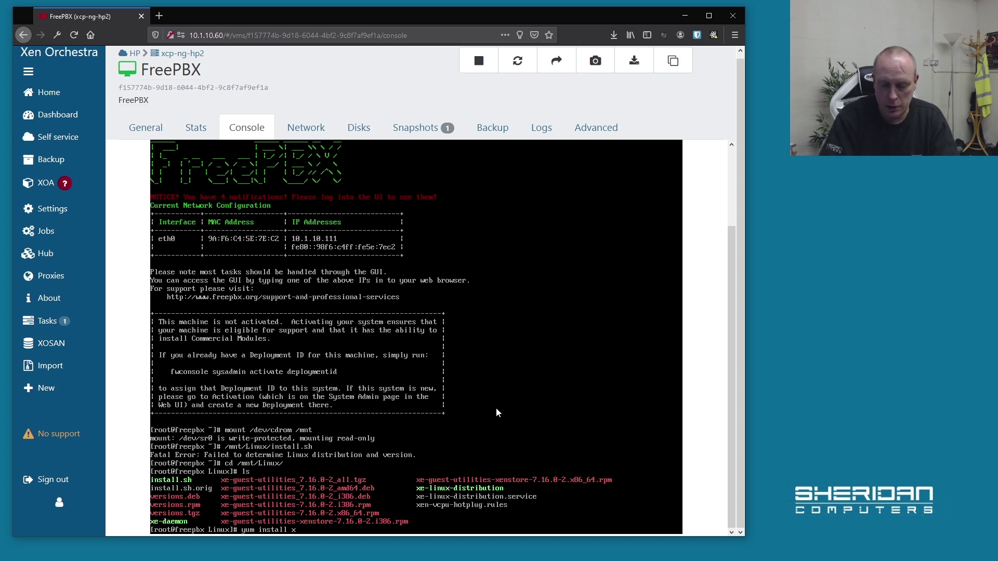
text(e-guest)
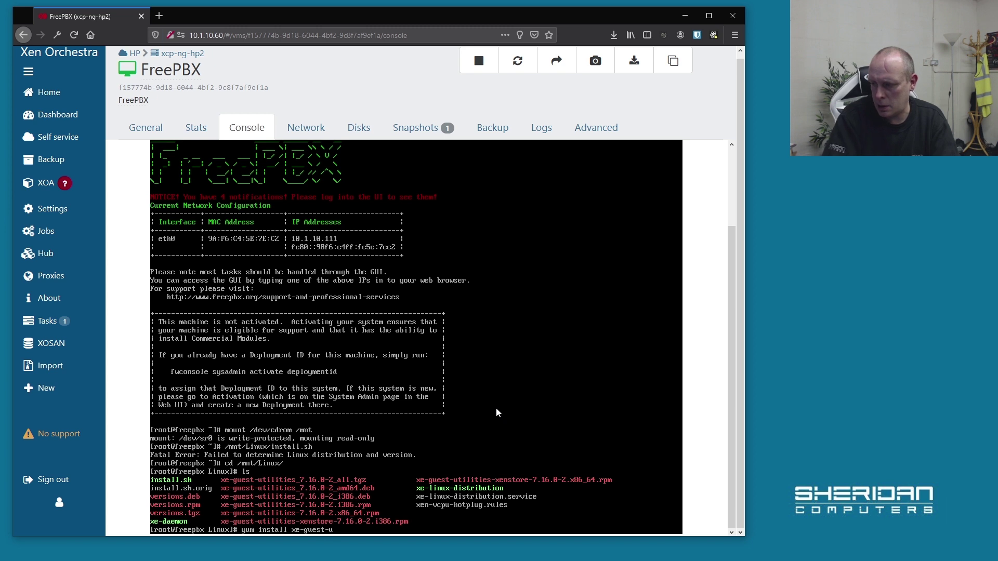
text(-u)
key(Tab)
text(-x)
key(Tab)
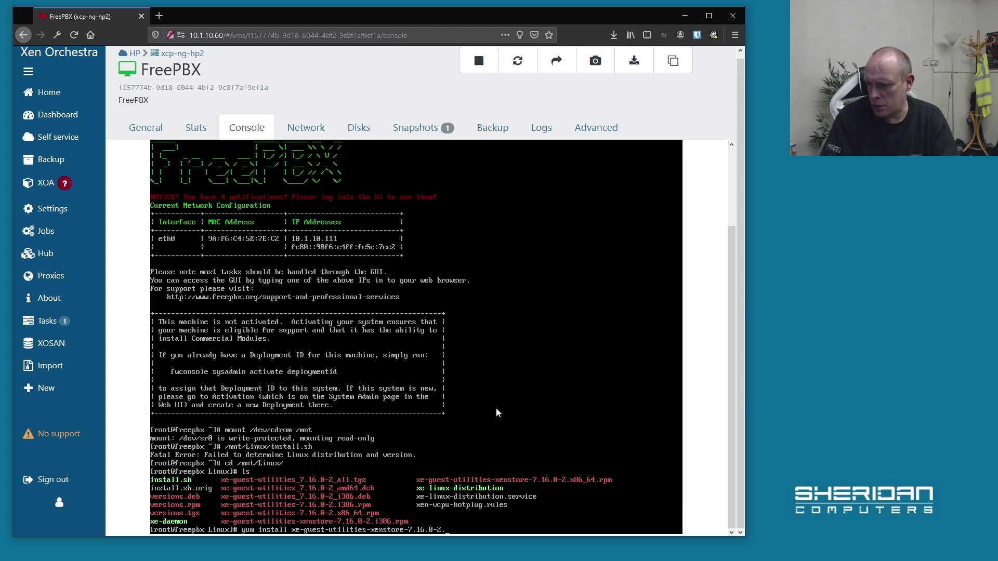
text(x)
key(Tab)
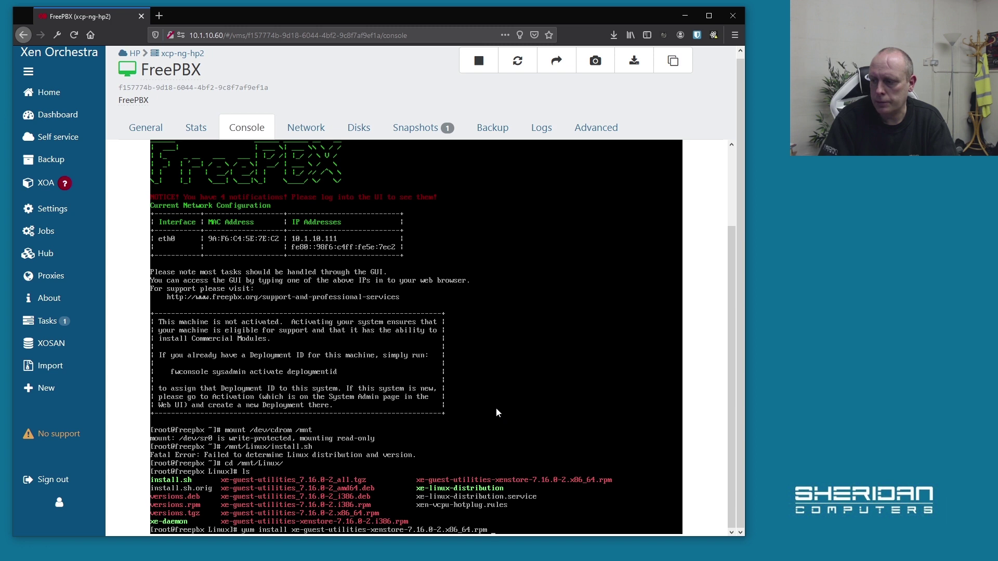
key(Return)
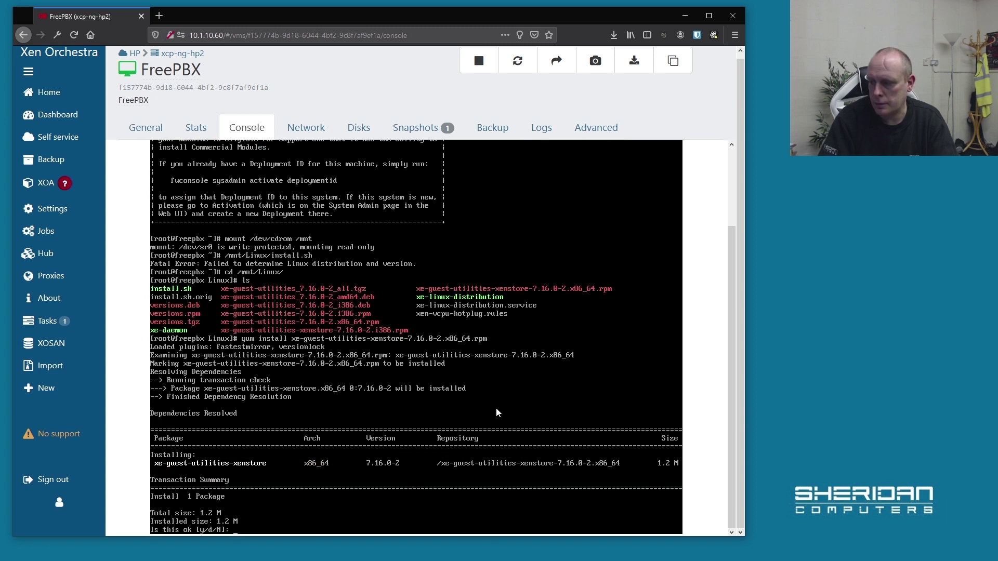
text(y)
key(Return)
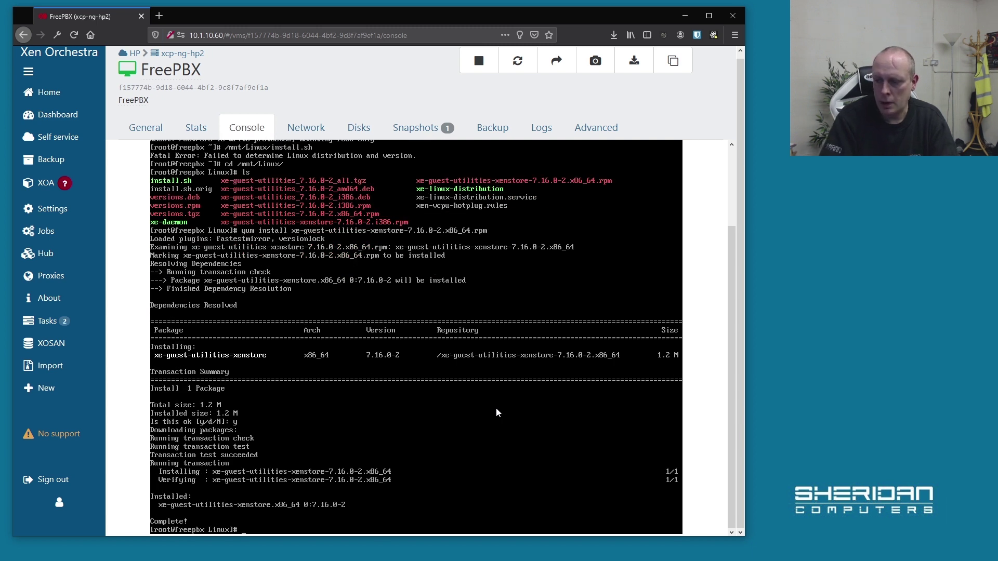
Install the xe-guest-utilities-7.16.0-2 x86_64 rpm with yum, confirming with y.
text(yum)
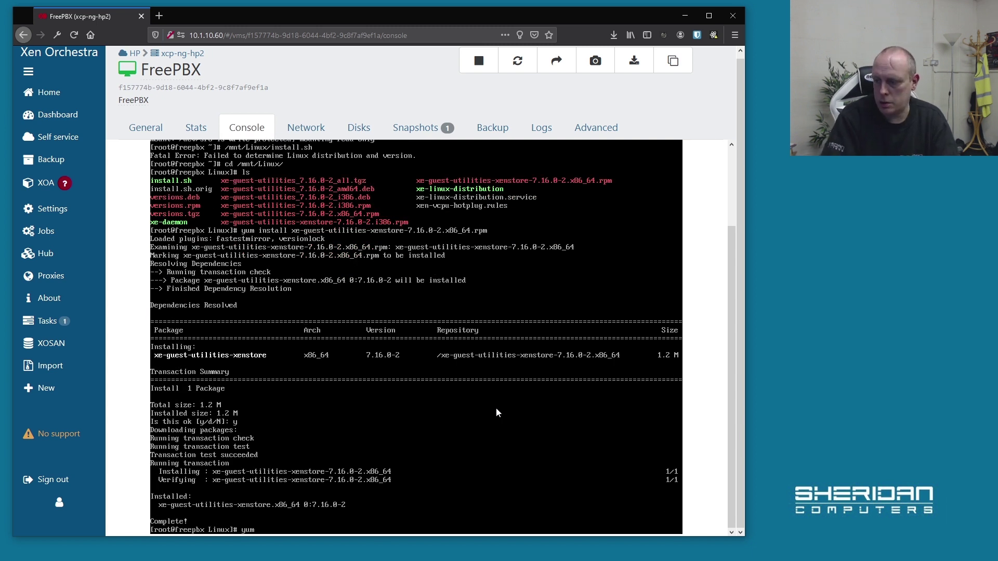
text( install )
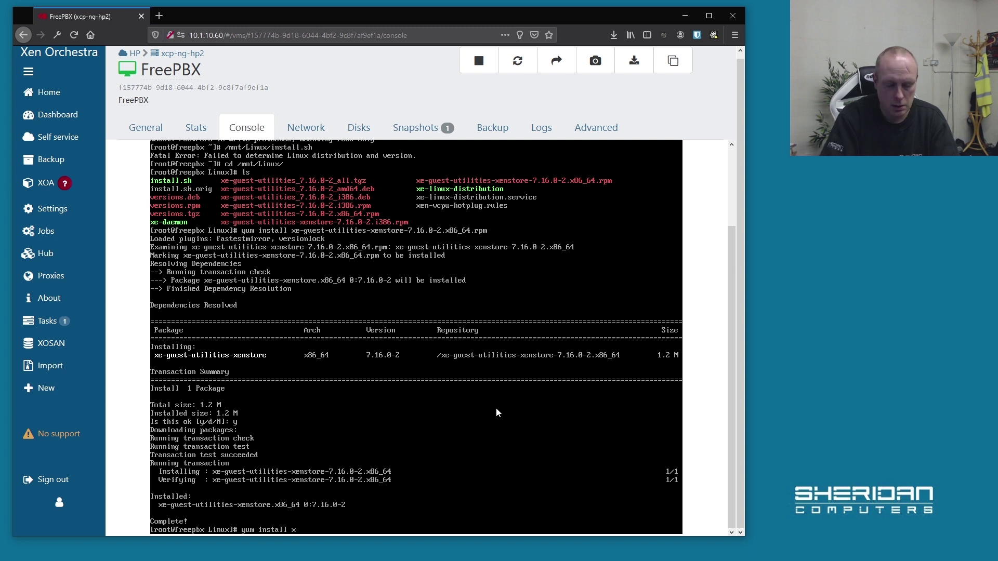
text(xe-guest-utilitie)
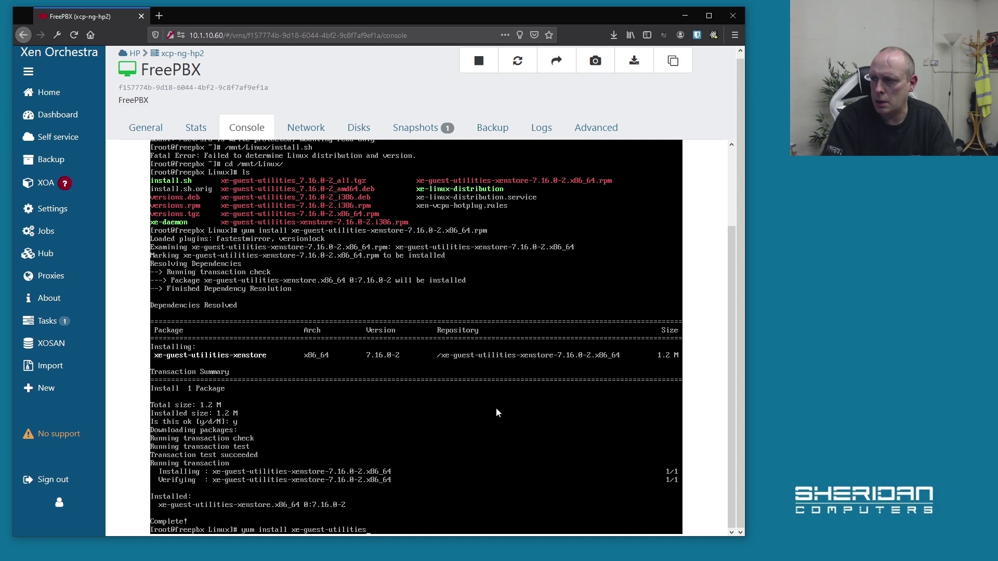
text(s-7.16.0-2.)
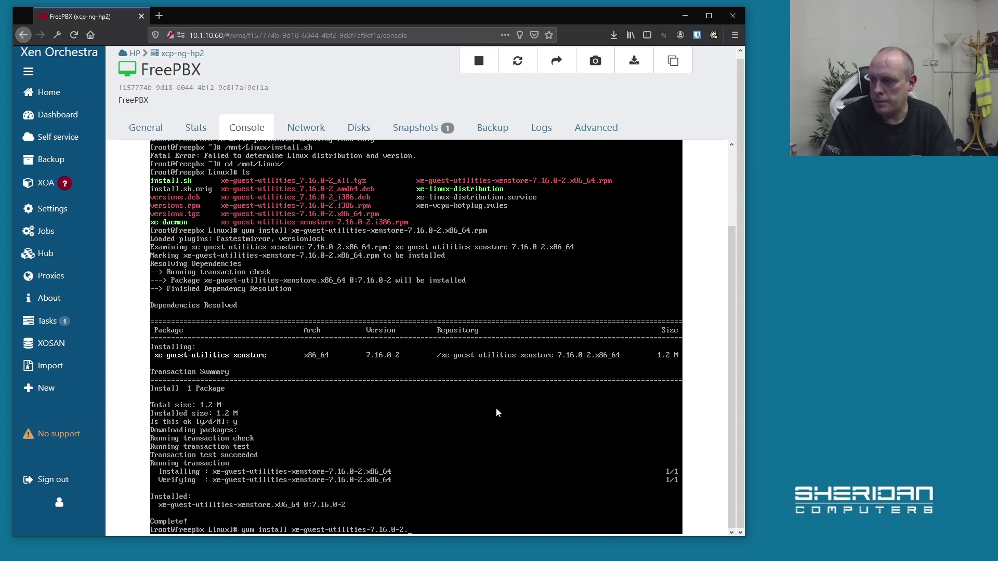
text(x)
key(Tab)
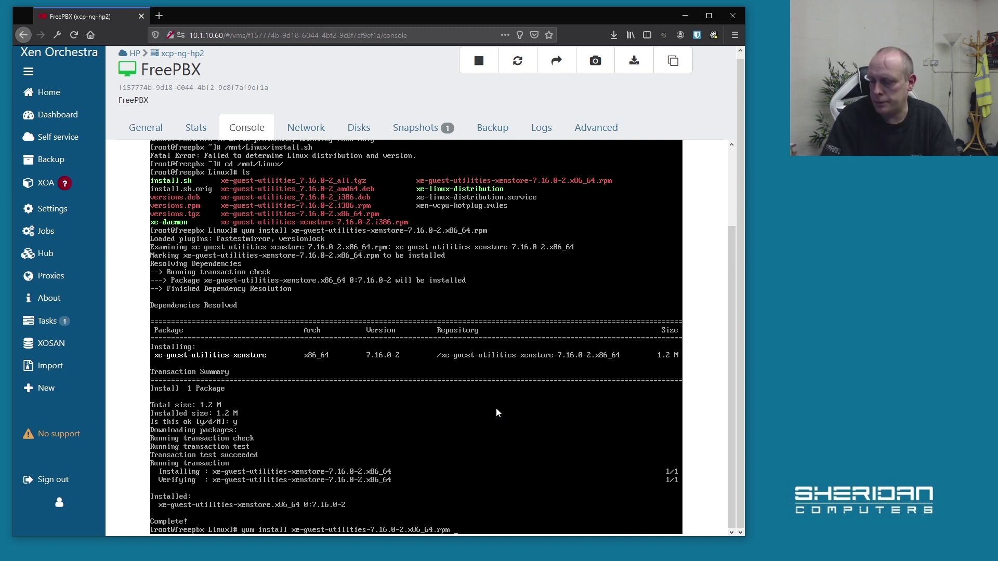
key(Return)
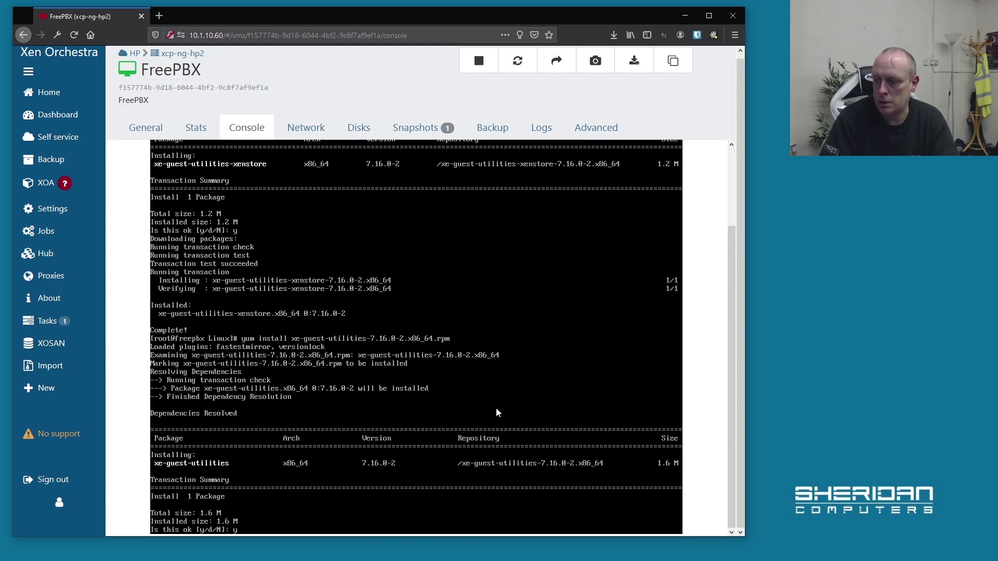
text(y)
key(Return)
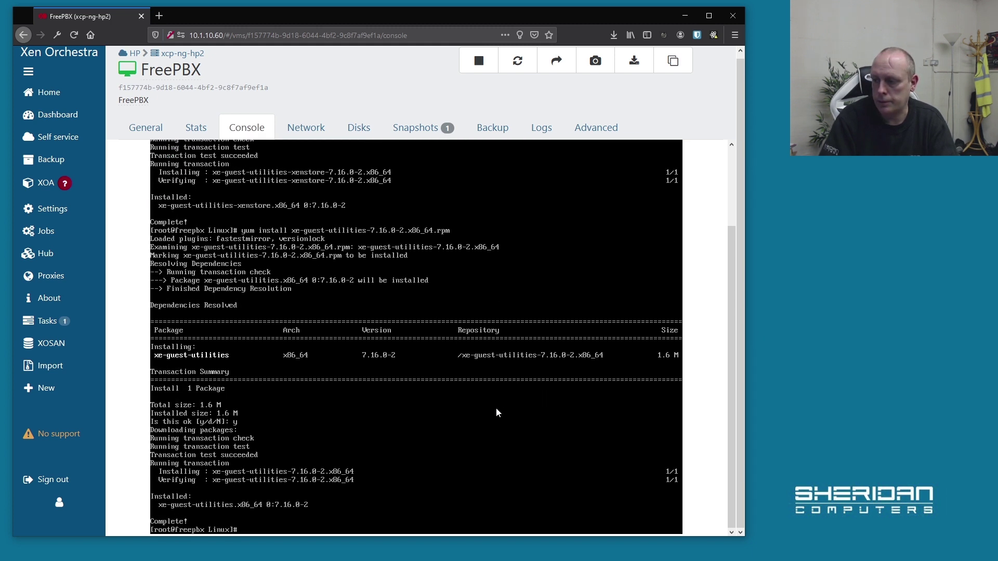
Return to the VM Console from the General tab and log in as root with the password.
click(144, 127)
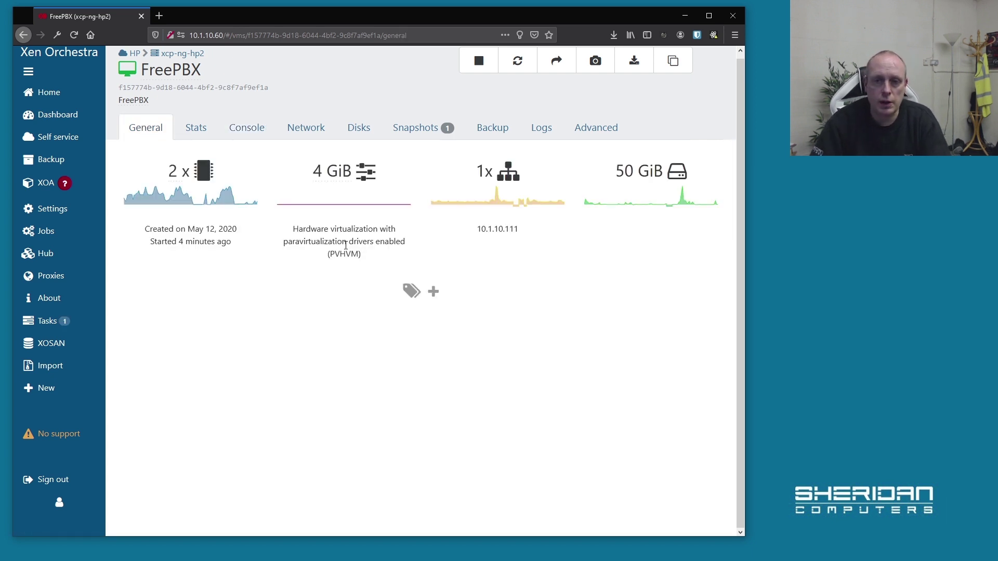
click(249, 132)
scroll(590, 391, down, 3)
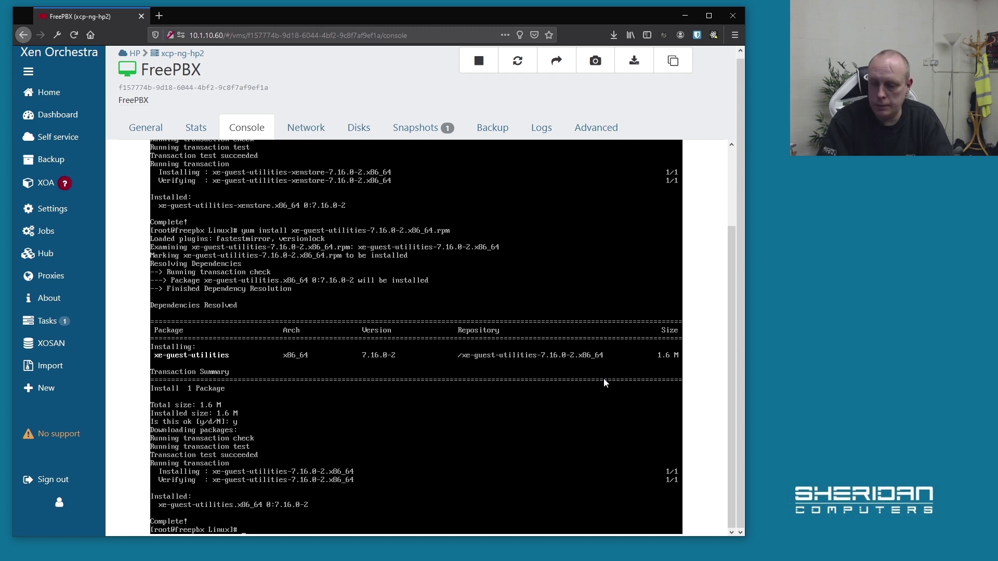
key(ctrl+d)
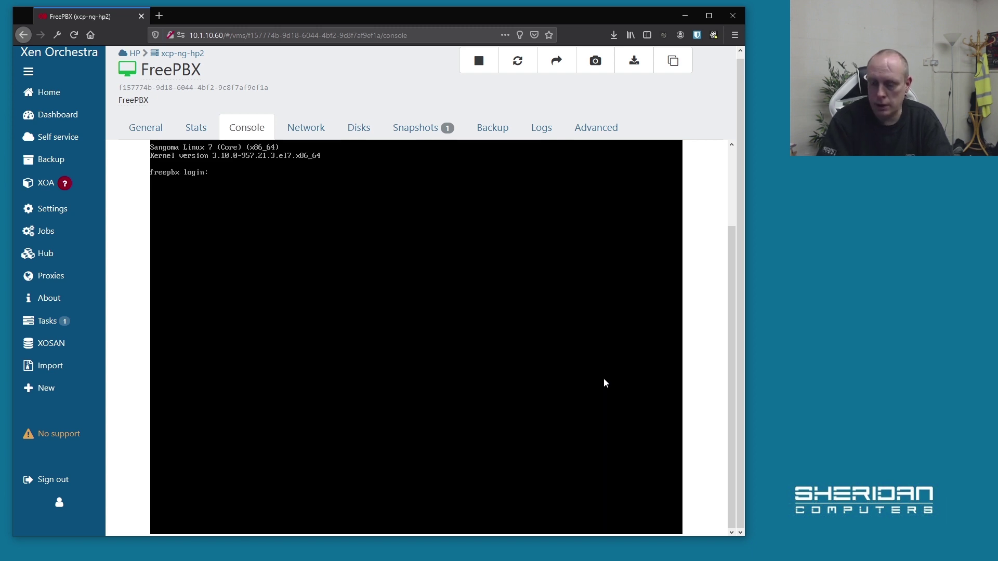
text(root)
key(Return)
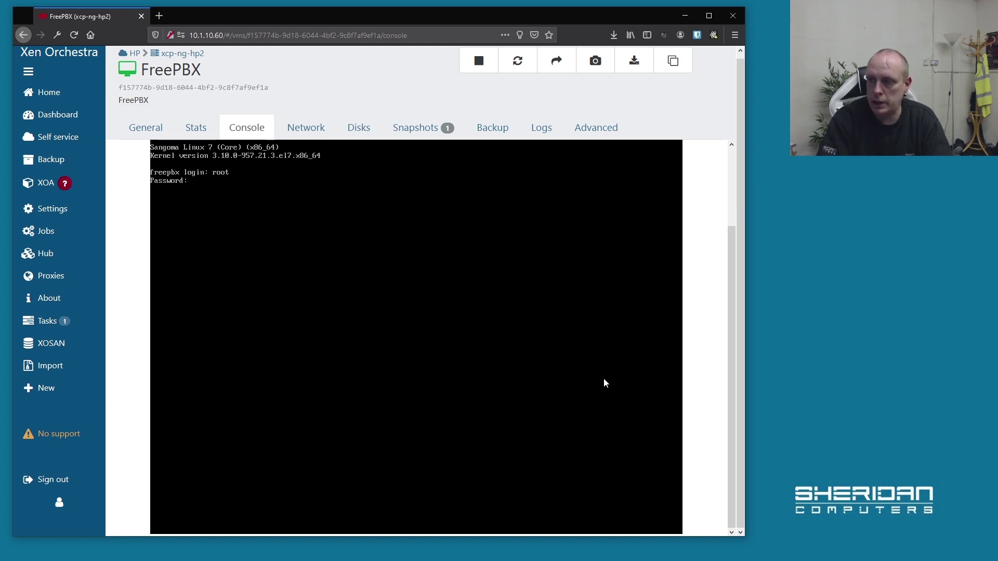
key(Return)
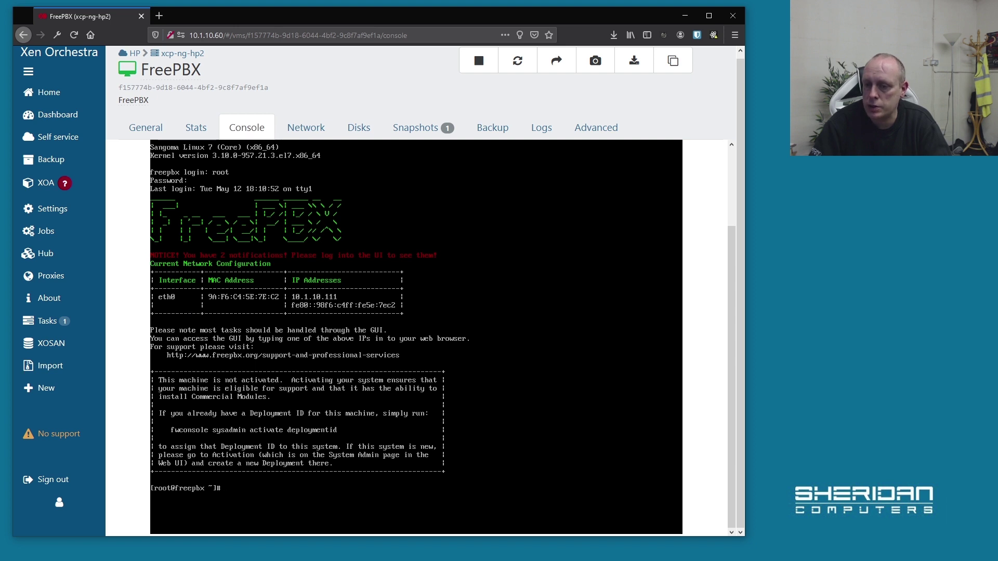
click(160, 15)
text(10.1.10.111)
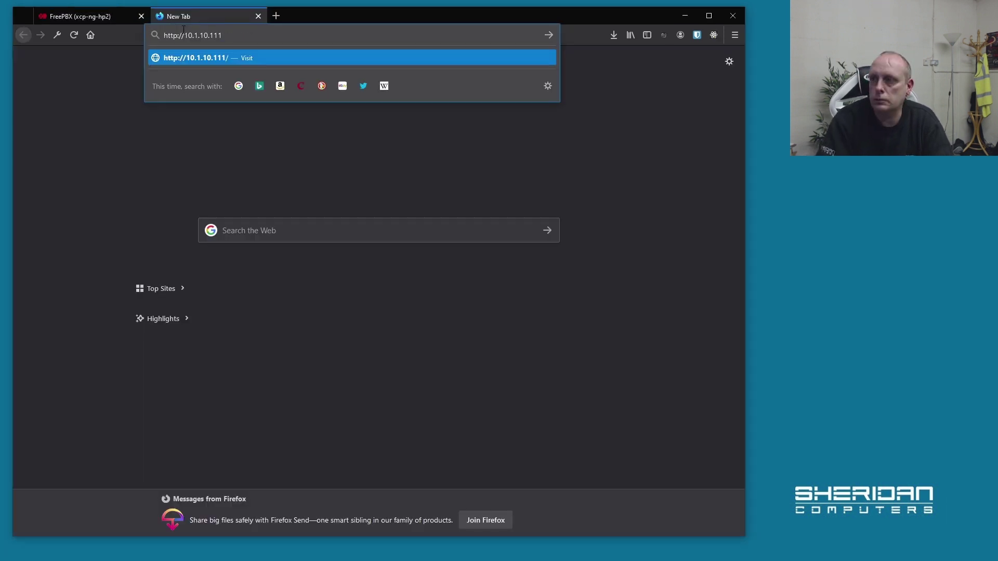
key(Return)
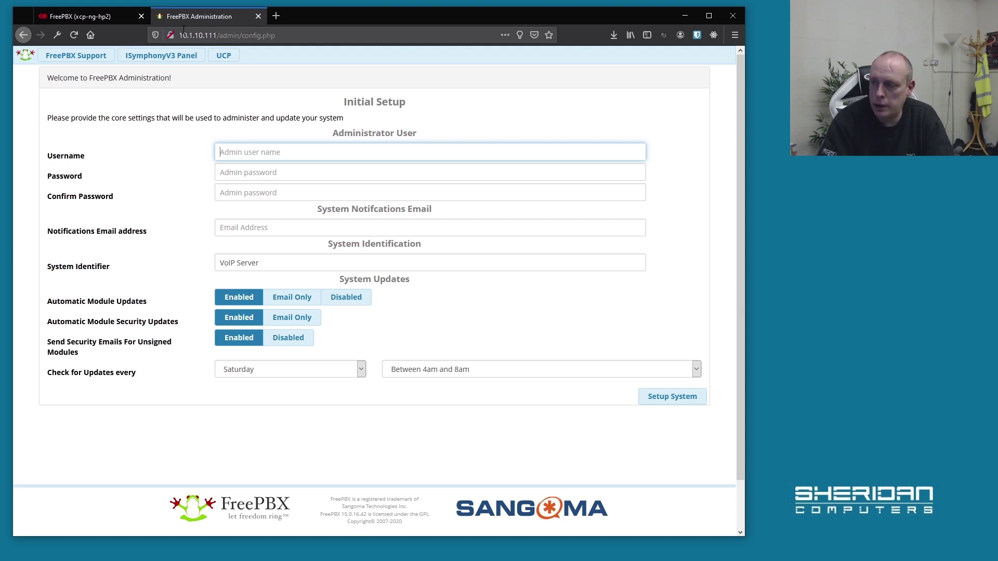
Enter admin as the username and fill in matching passwords.
text(admin)
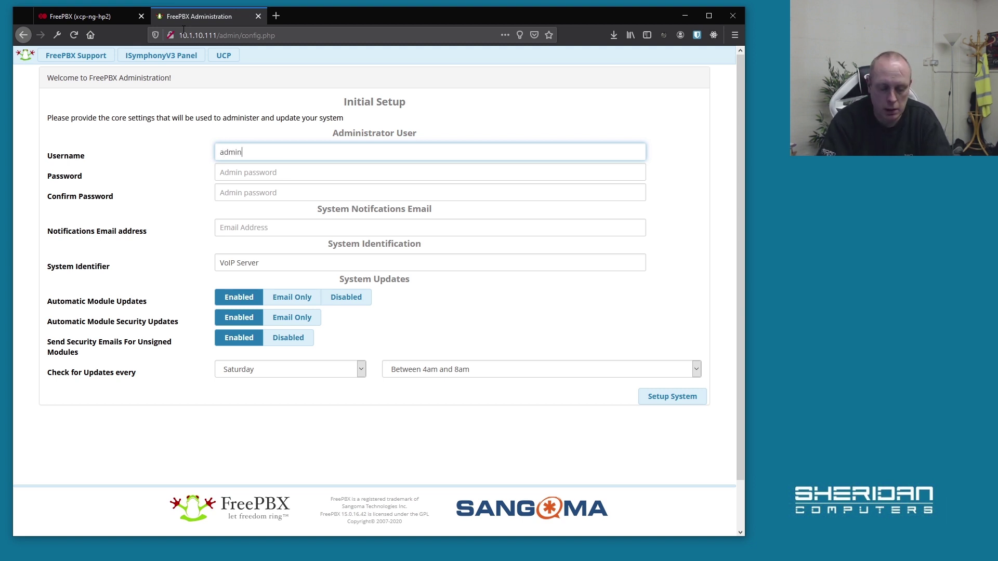
key(Tab)
text(••••)
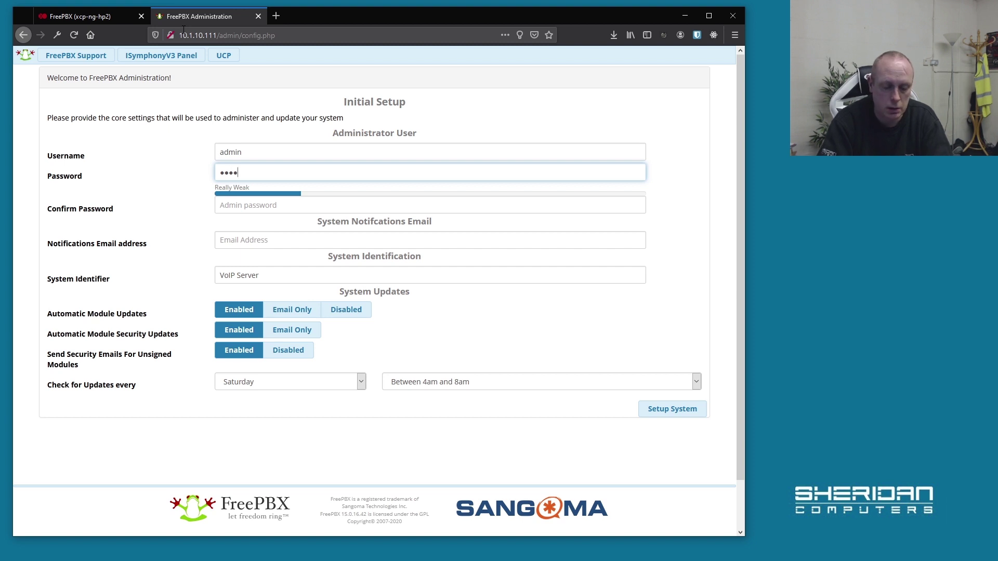
text(•••••)
key(Tab)
text(•)
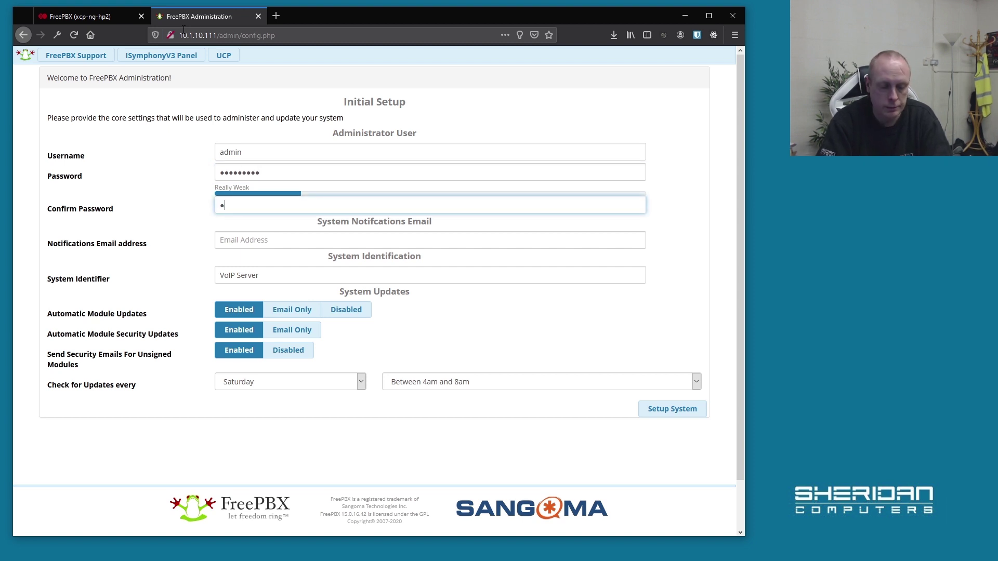
text(••••••••)
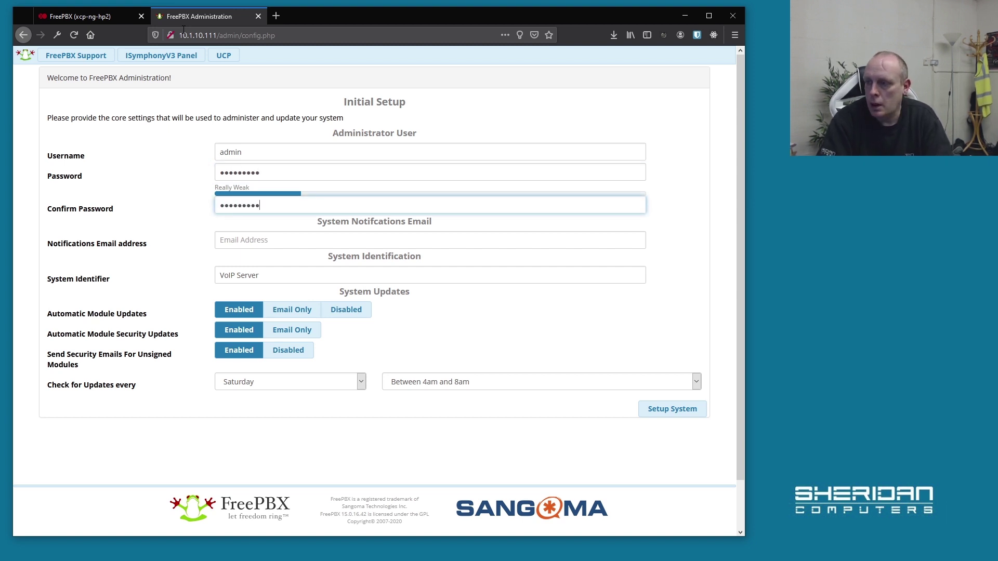
Enter the notifications e-mail address and replace the System Identifier with SCLVPBX.
click(311, 239)
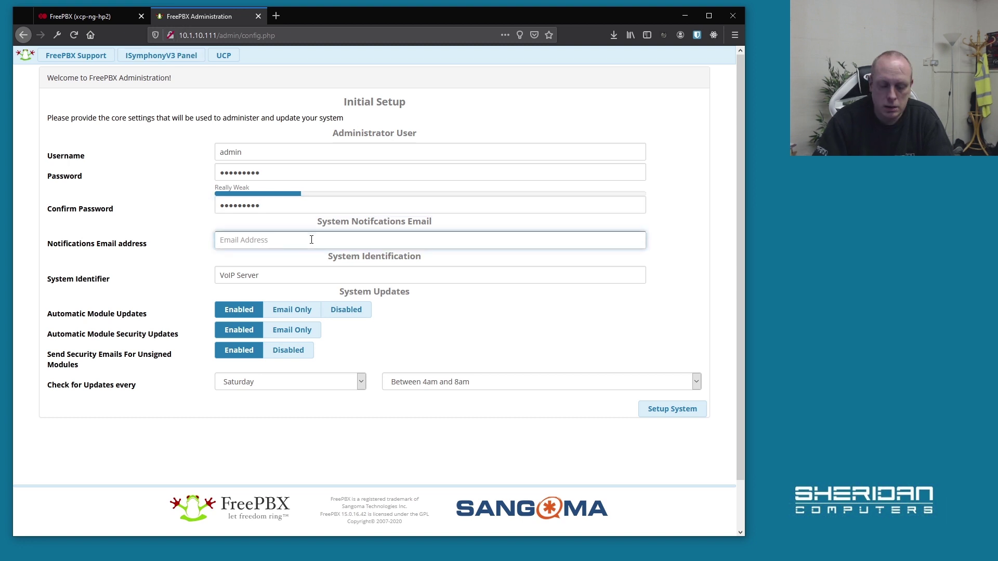
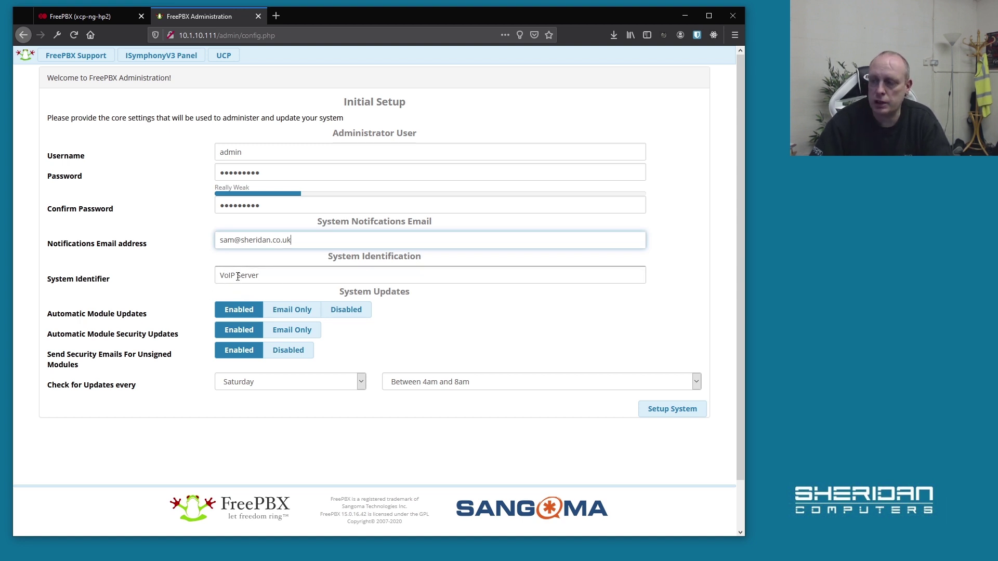
drag(261, 276, 206, 277)
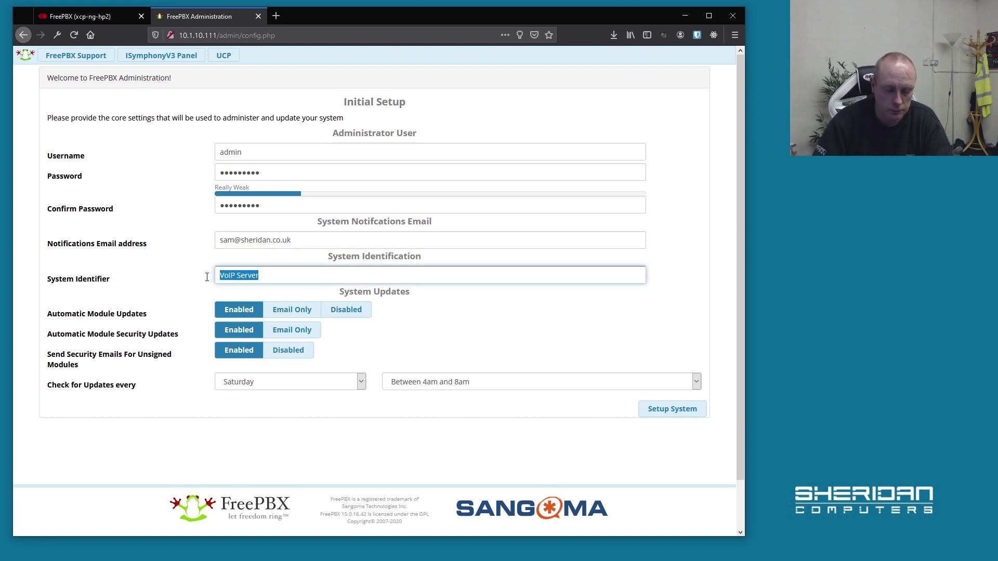
text(SCLV)
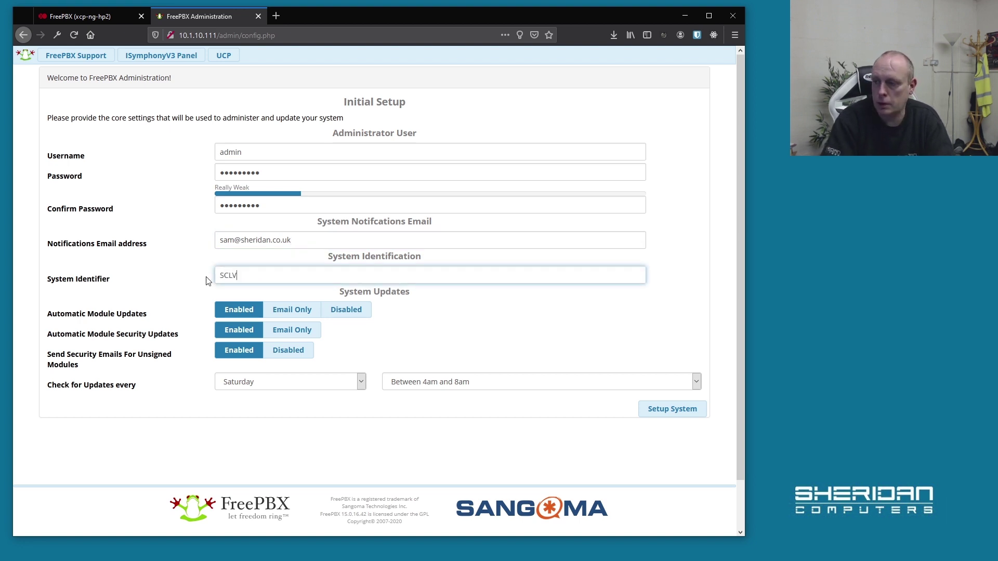
text(PBX)
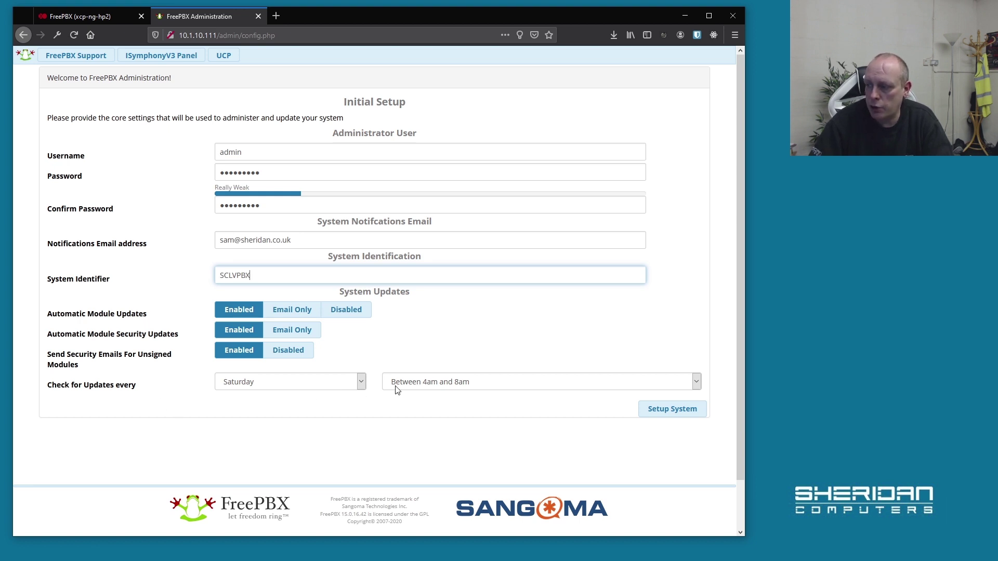
Submit the initial setup with Setup System and dismiss the Bitwarden save-password bar.
click(656, 418)
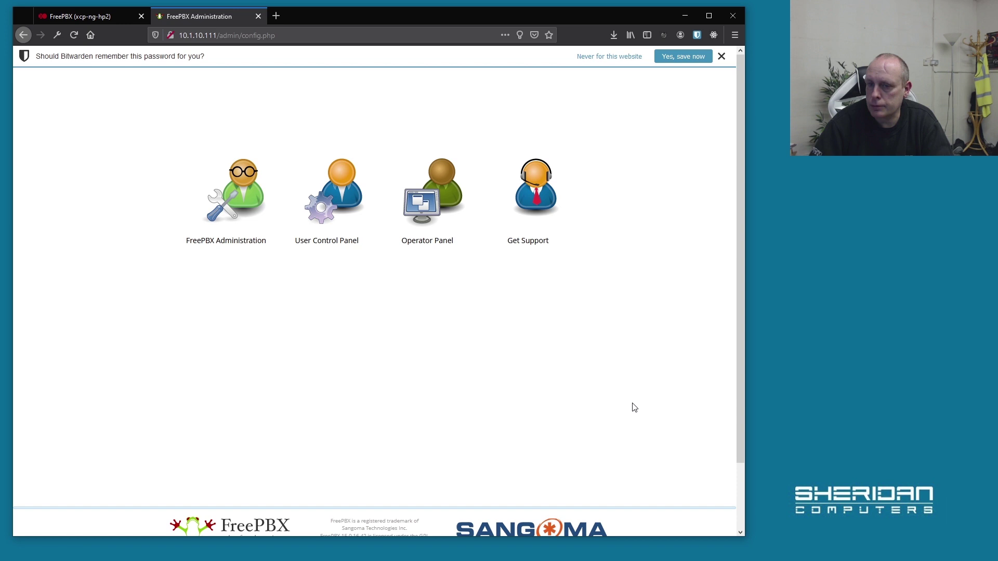
click(722, 57)
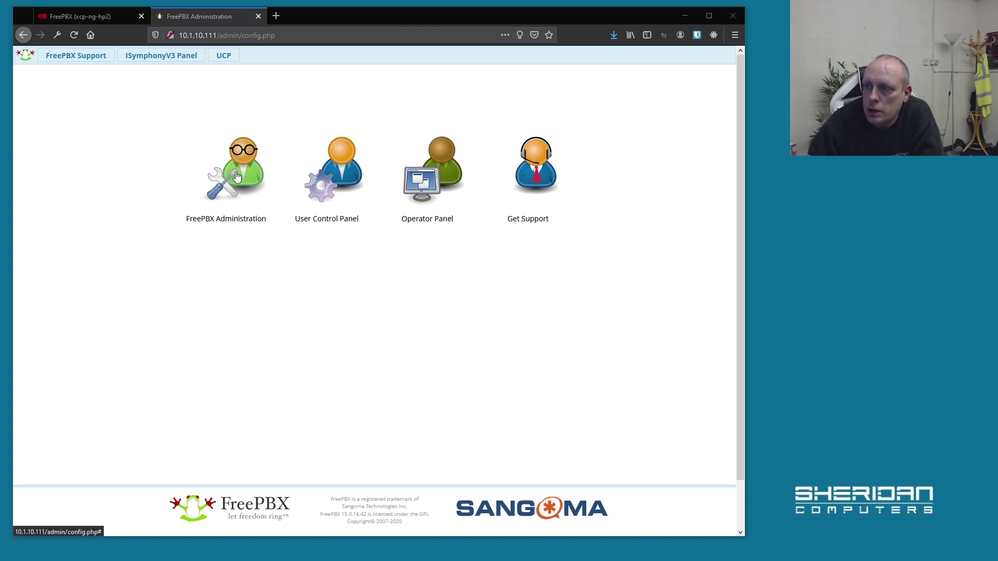
Log in to FreePBX Administration as admin with the password.
click(236, 177)
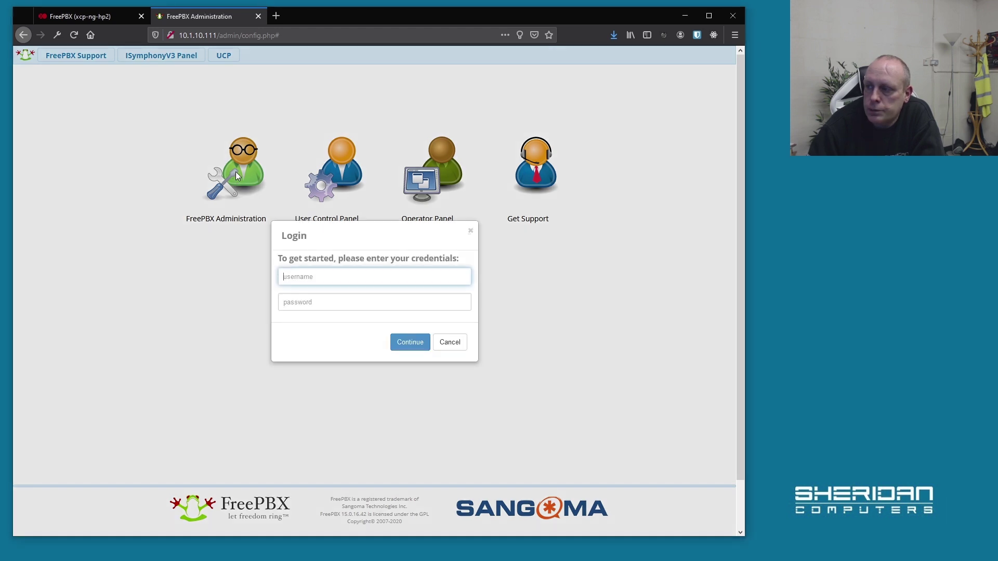
text(admin)
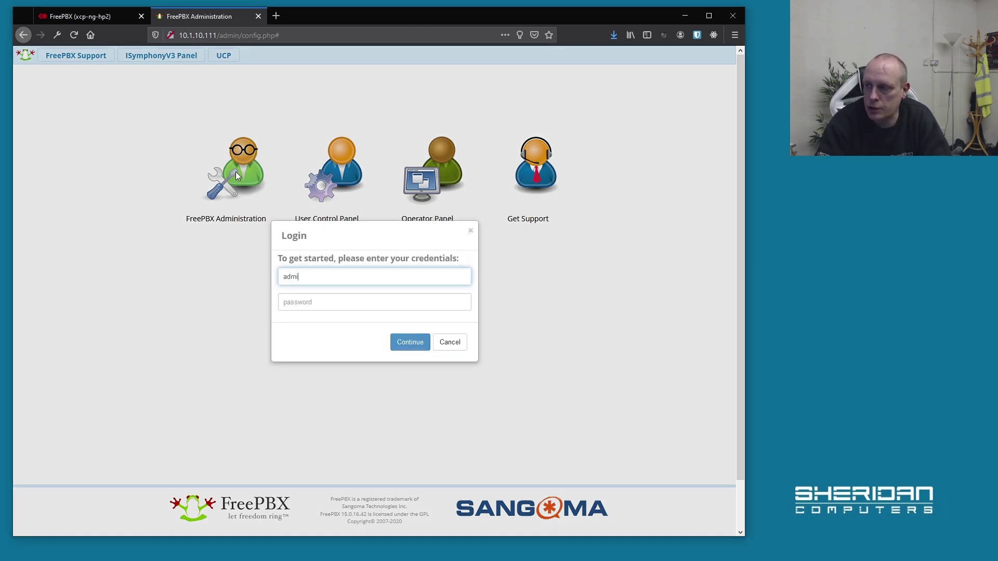
key(Tab)
text(•••••••••)
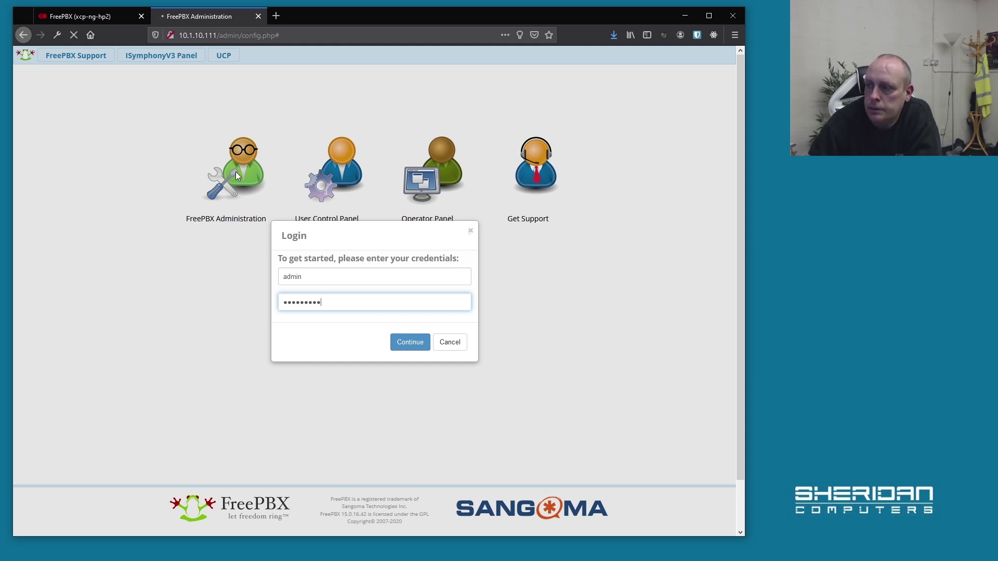
key(Return)
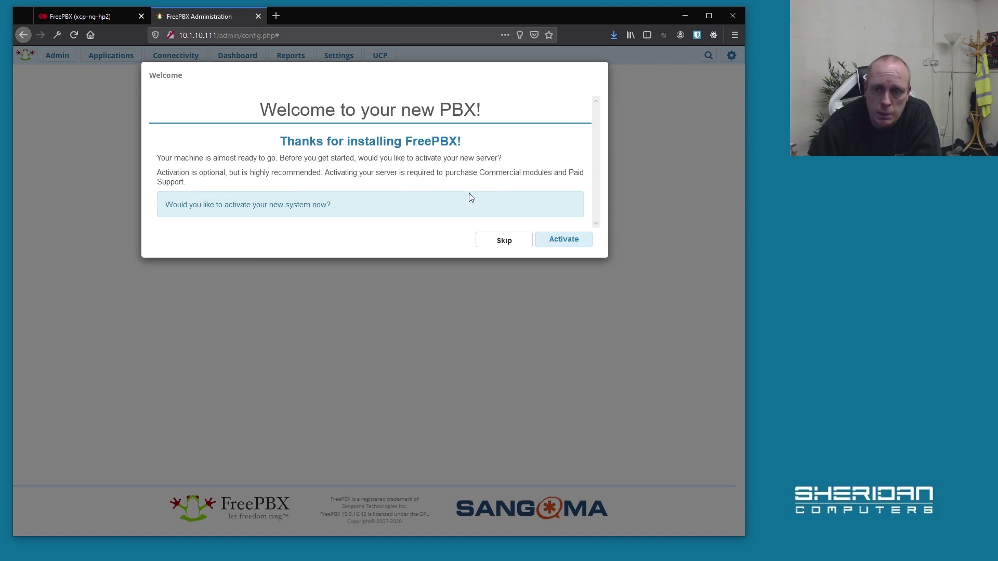
Skip system activation and dismiss the PBXact cloud and Sangoma phones adverts.
click(503, 240)
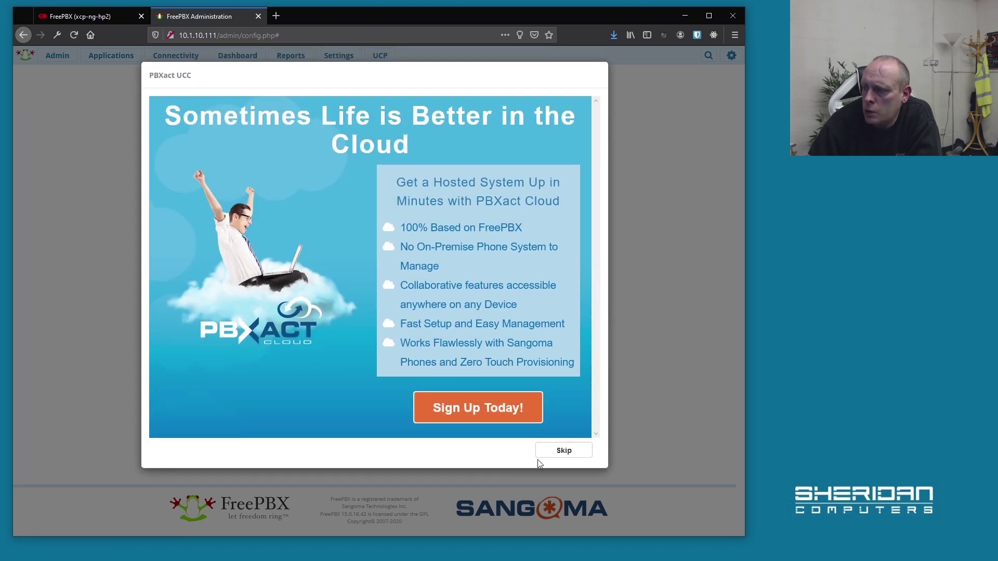
click(555, 454)
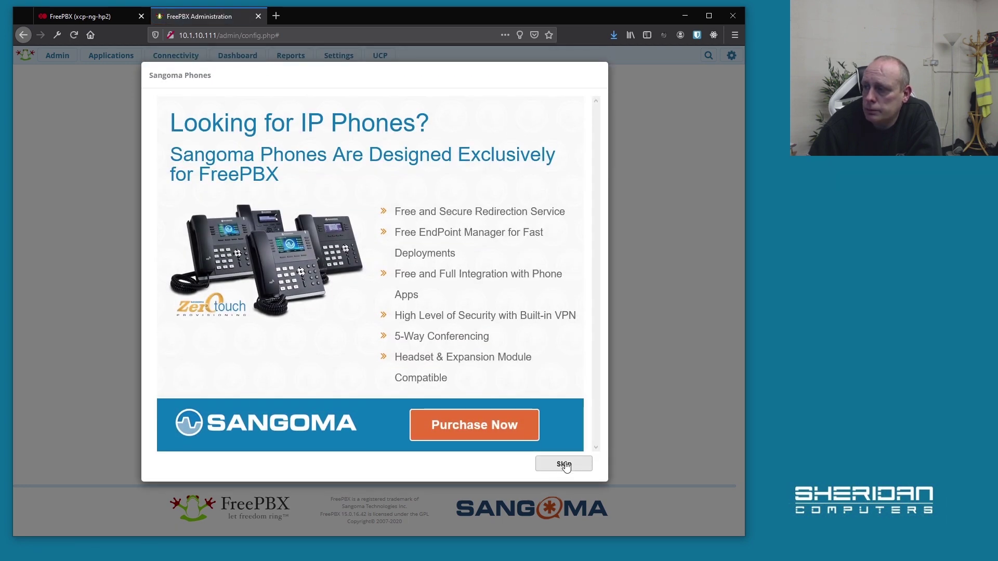
click(564, 465)
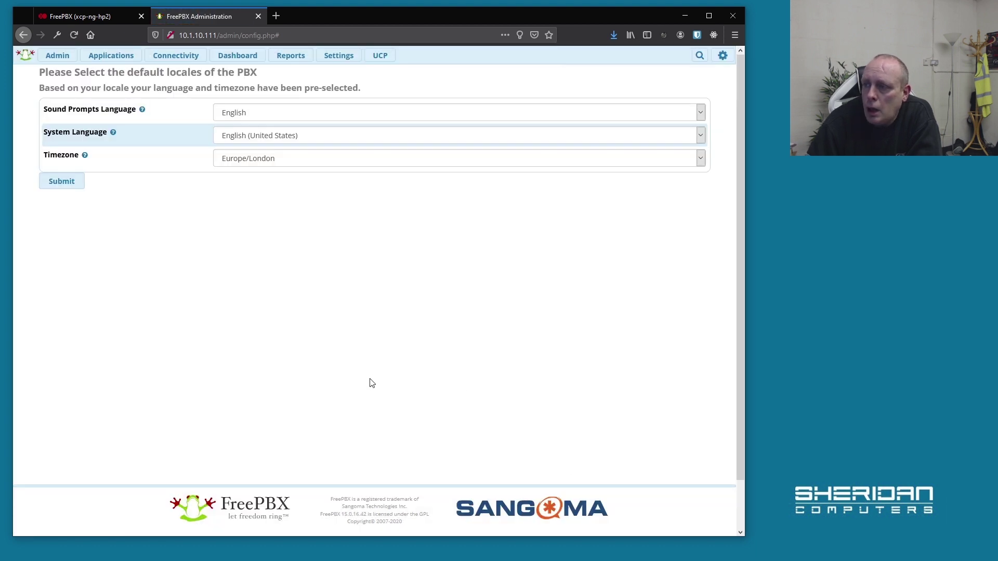
Submit locales with English (United Kingdom) sound prompts and English (United States) system language.
click(285, 116)
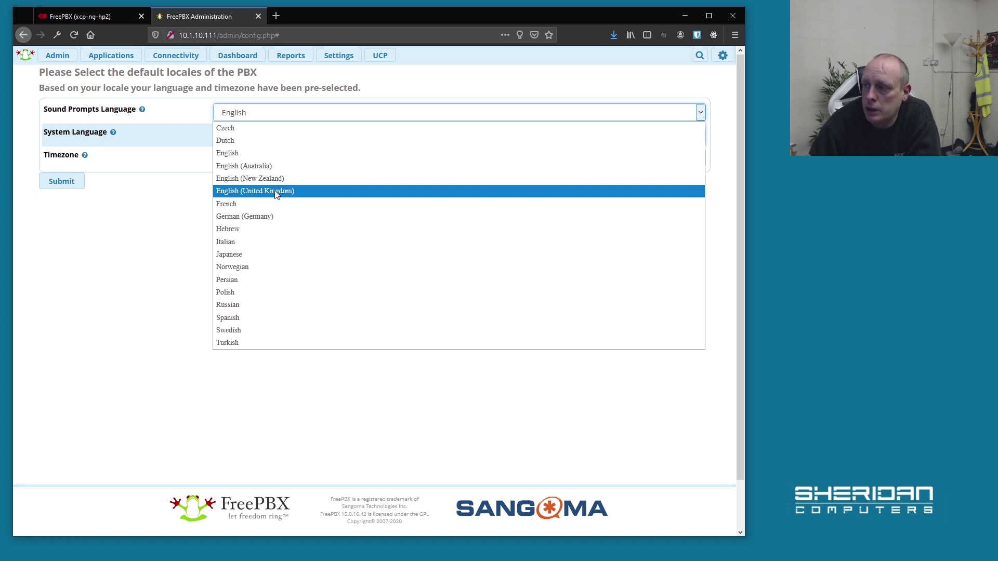
click(275, 192)
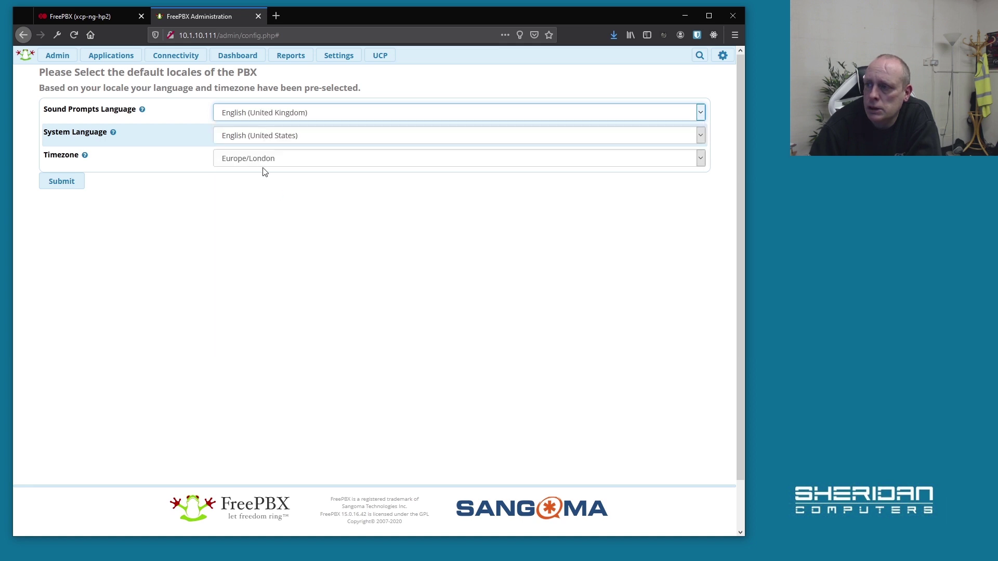
click(260, 137)
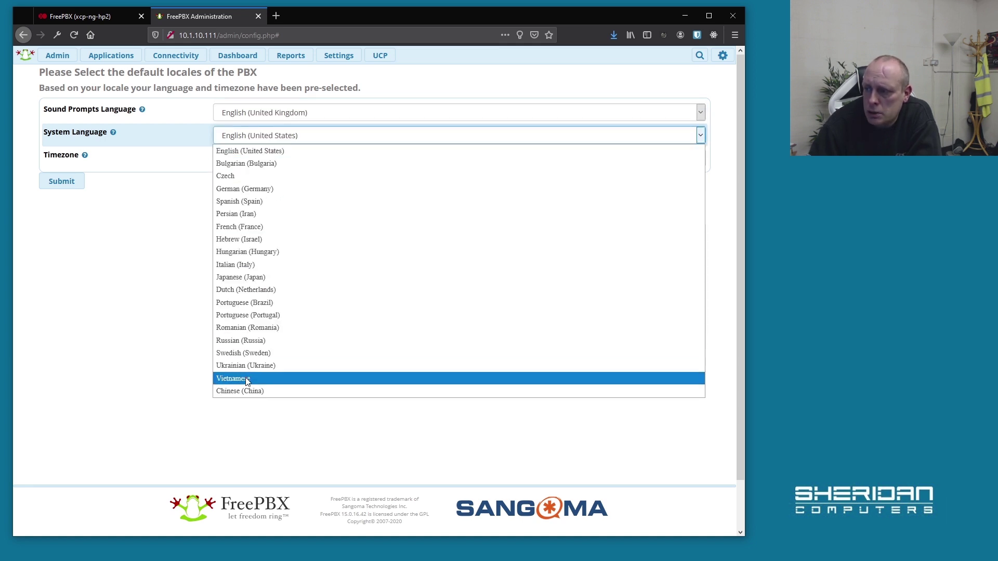
click(276, 151)
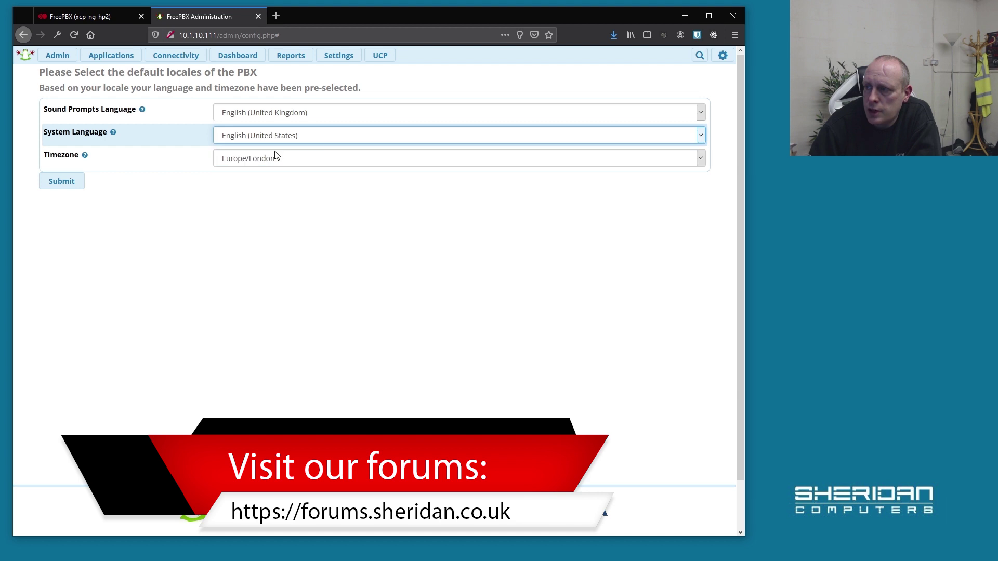
click(64, 183)
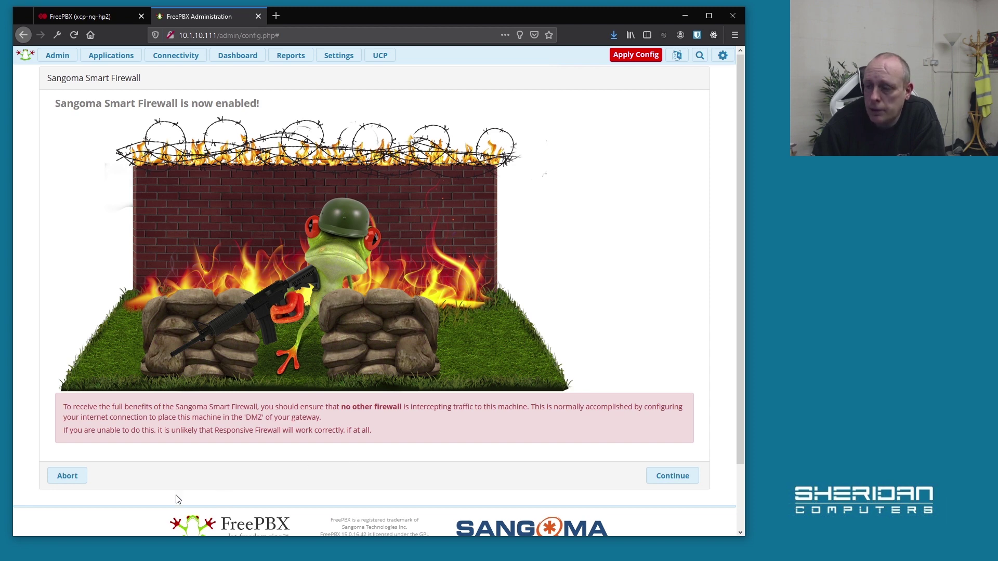
Abort the Smart Firewall setup, resend the page, and decline the SIPStation free trial.
click(77, 478)
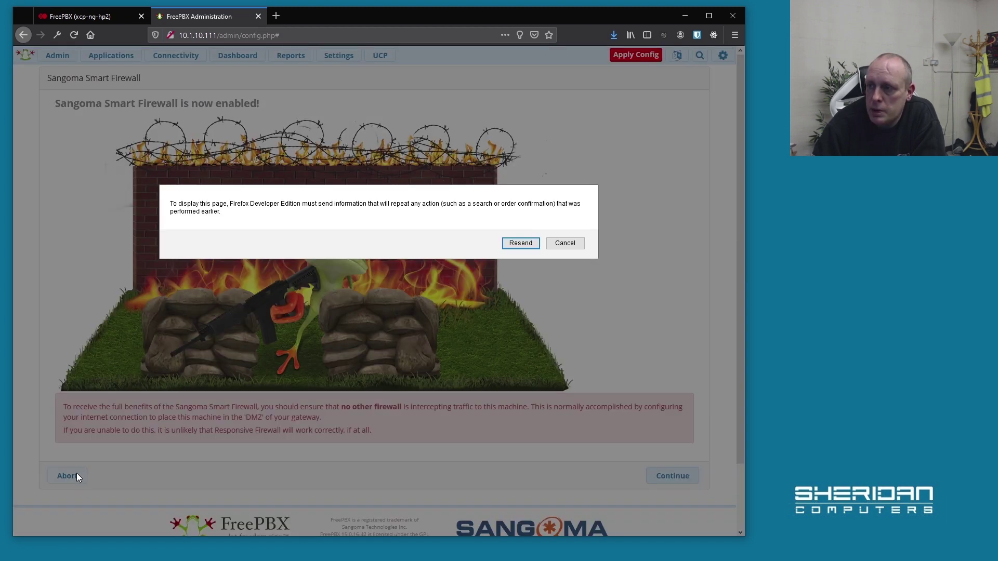
click(524, 242)
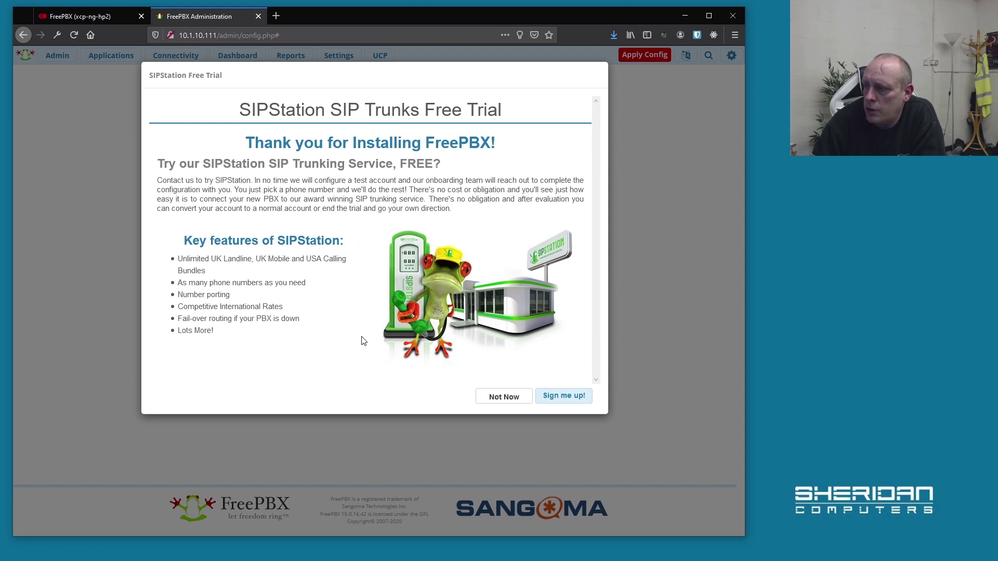
click(499, 398)
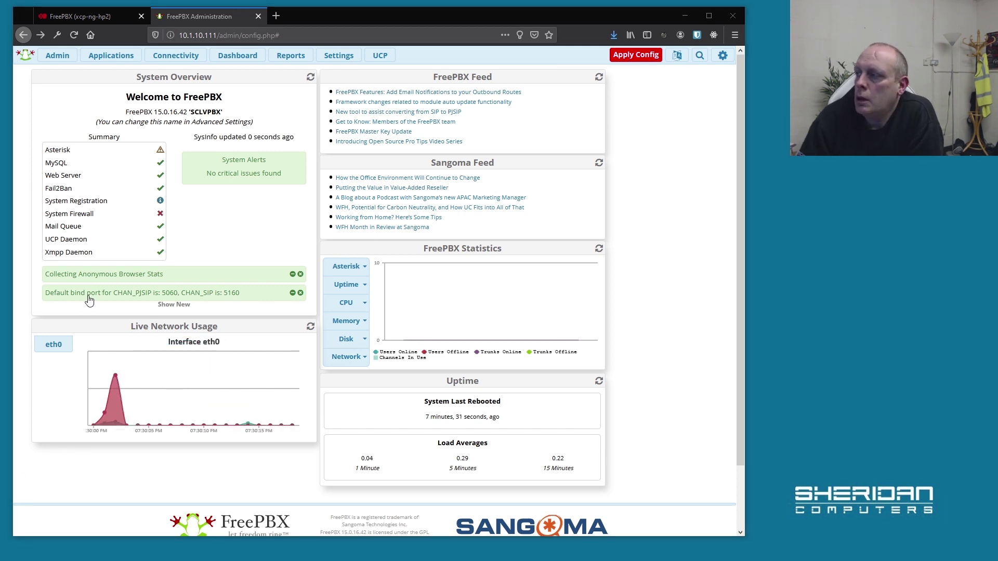
click(57, 55)
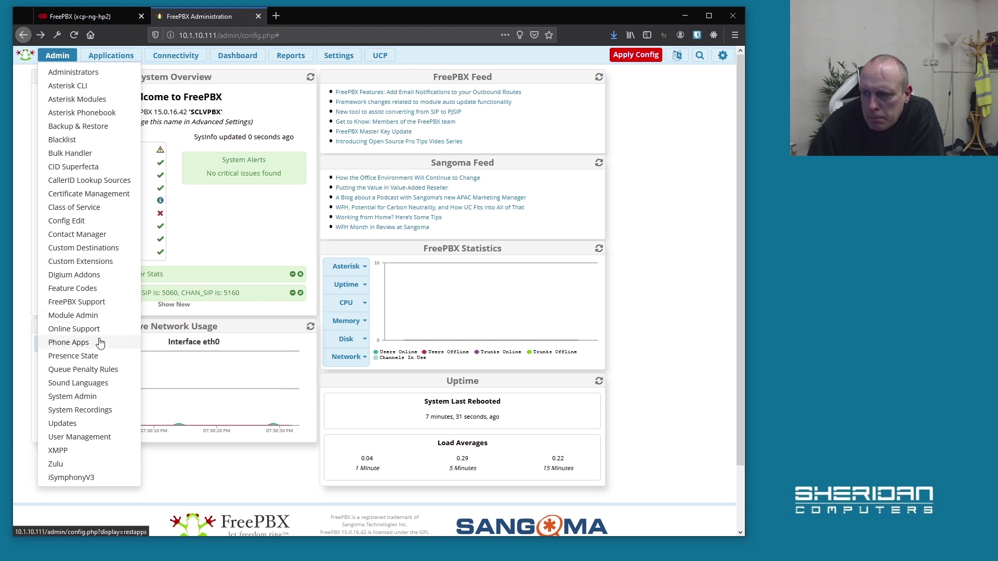
click(89, 402)
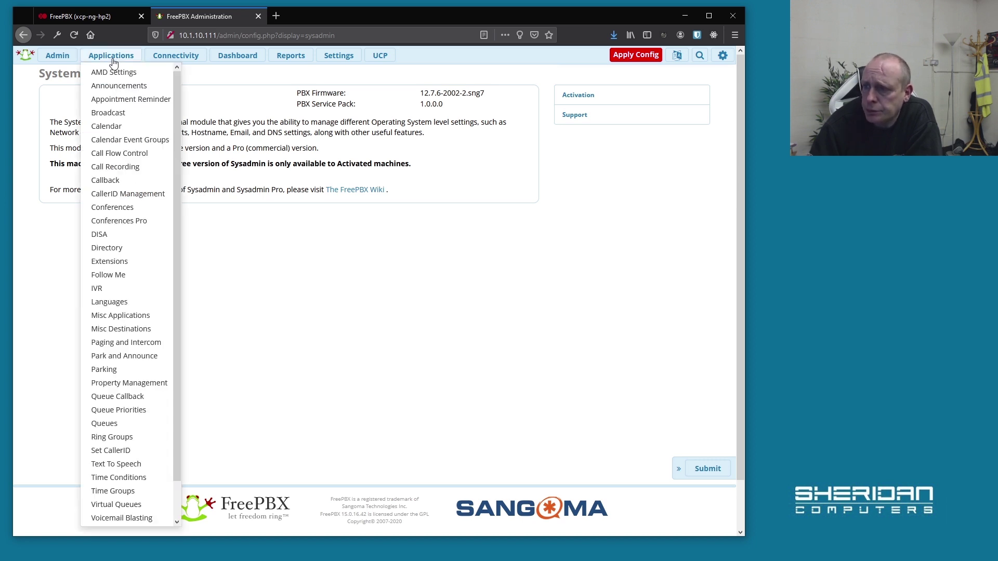
mouse_move(62, 61)
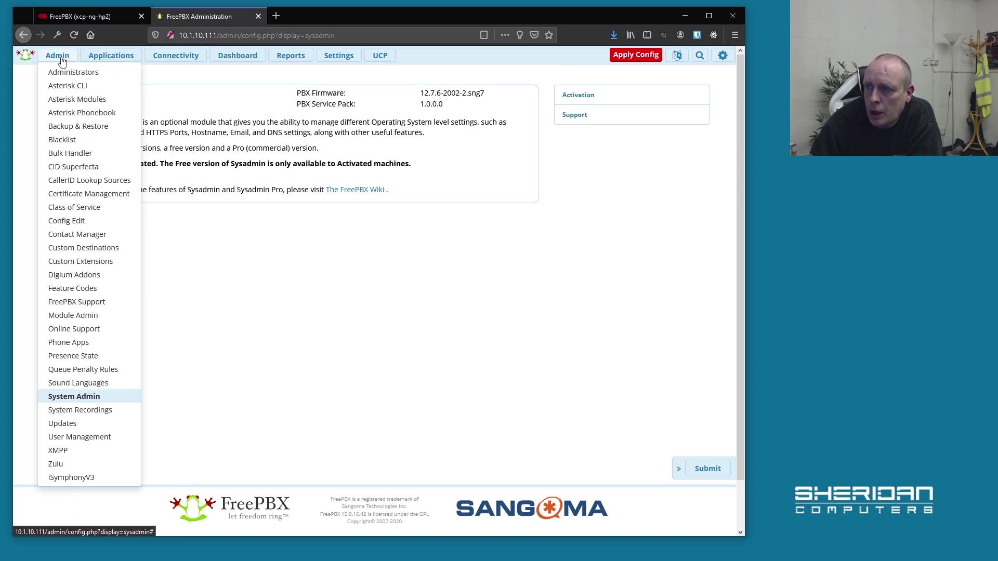
mouse_move(105, 57)
scroll(134, 192, down, 2)
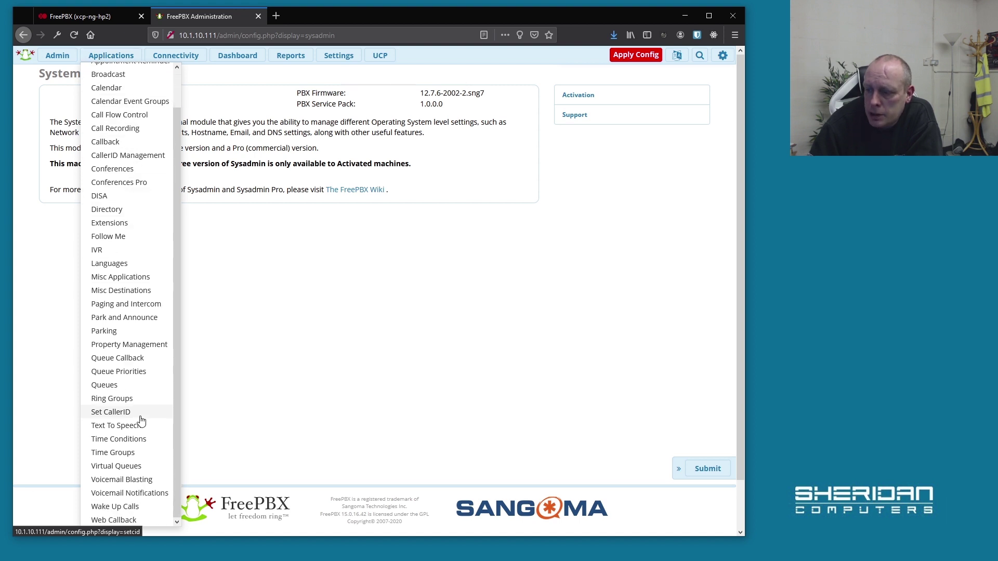
scroll(130, 278, up, 1)
mouse_move(191, 61)
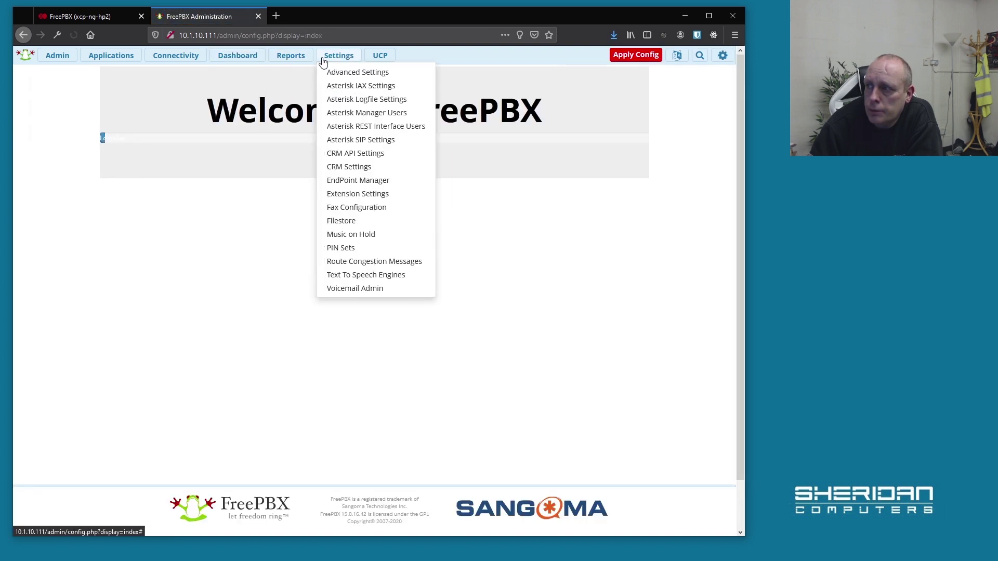
mouse_move(294, 58)
mouse_move(337, 57)
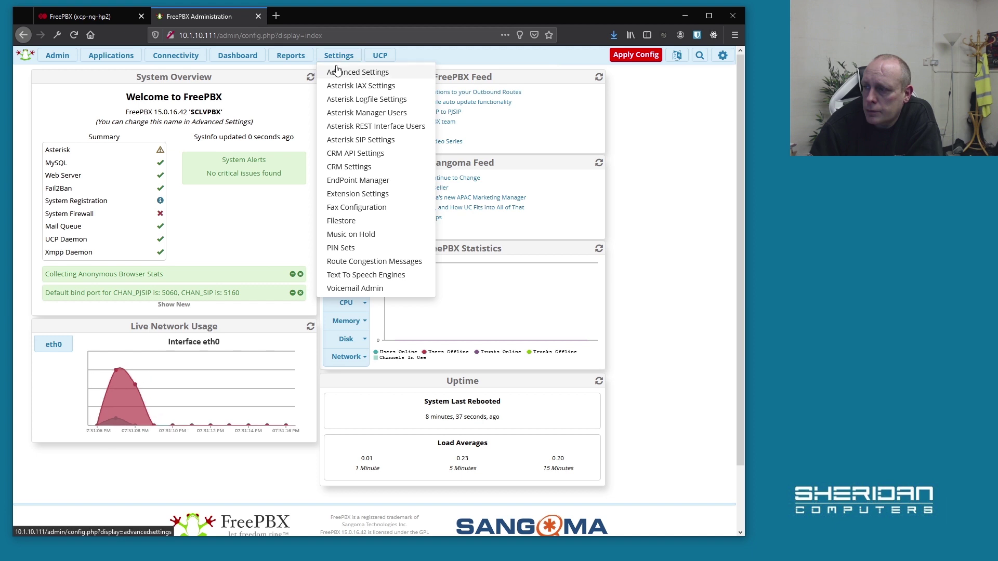
Open Settings > Advanced Settings and scroll through its mini-HTTP server options on ports 8088/8089.
click(341, 73)
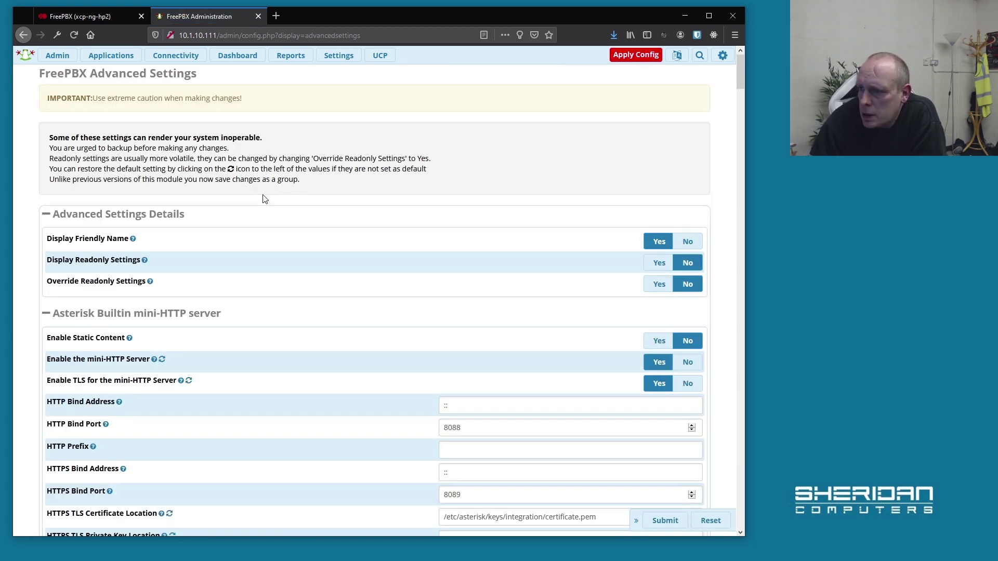
scroll(258, 203, down, 4)
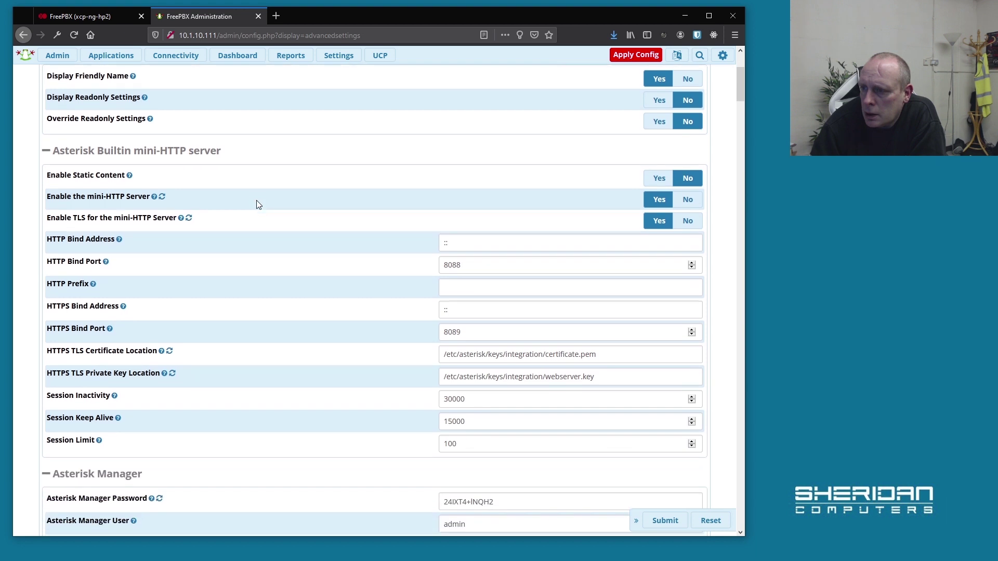
scroll(266, 187, down, 1)
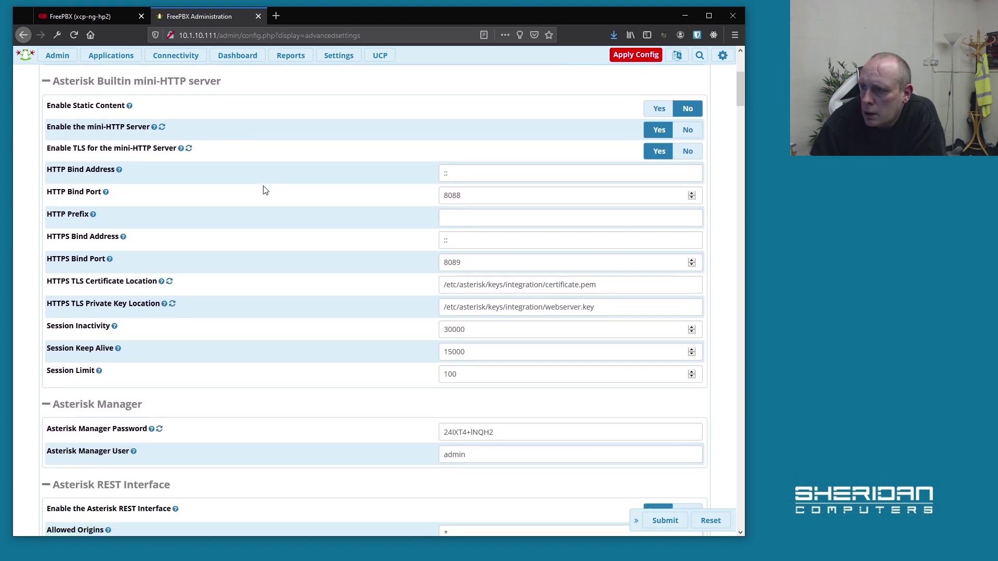
scroll(263, 187, down, 1)
scroll(261, 190, down, 4)
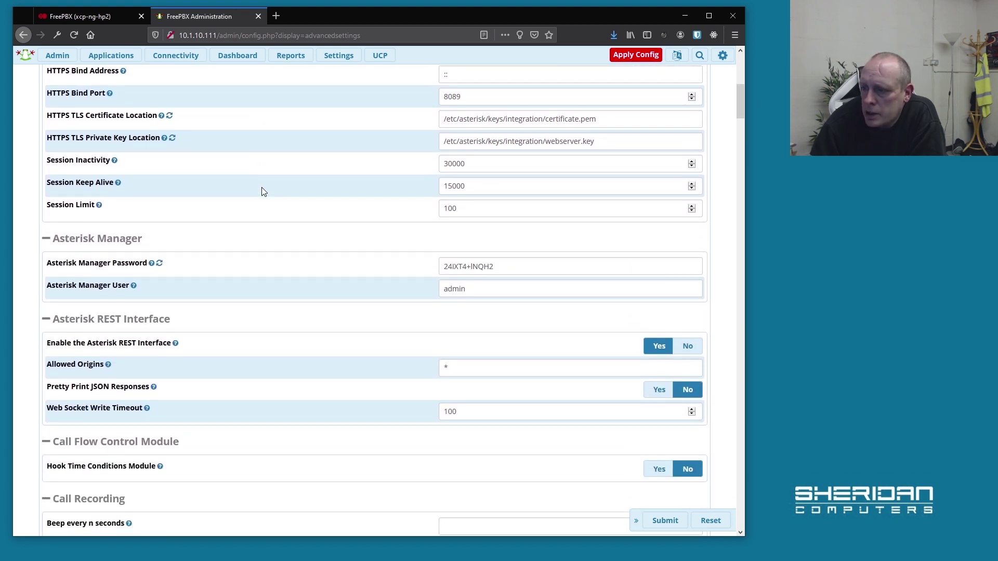
scroll(263, 193, down, 7)
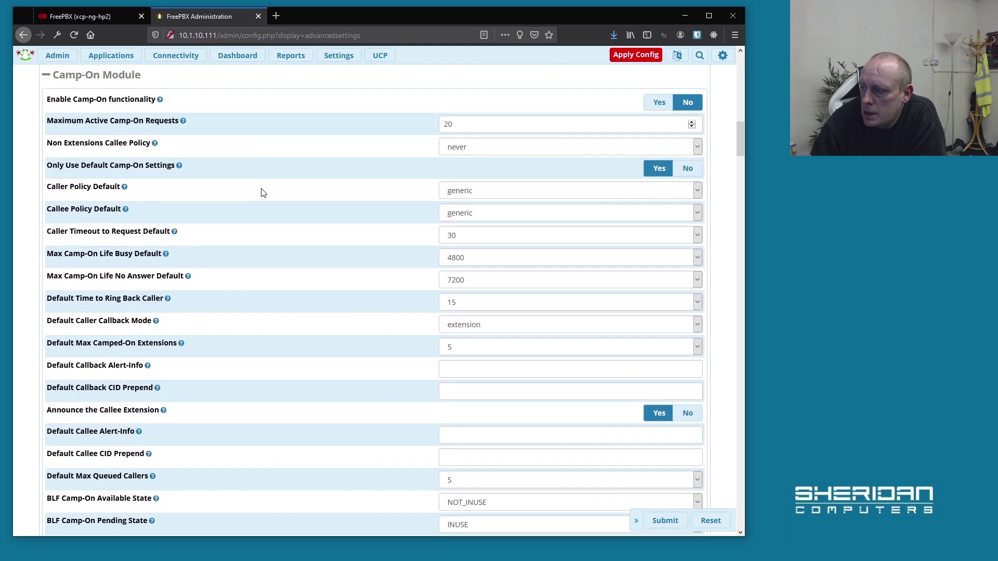
scroll(263, 193, up, 5)
scroll(261, 188, up, 7)
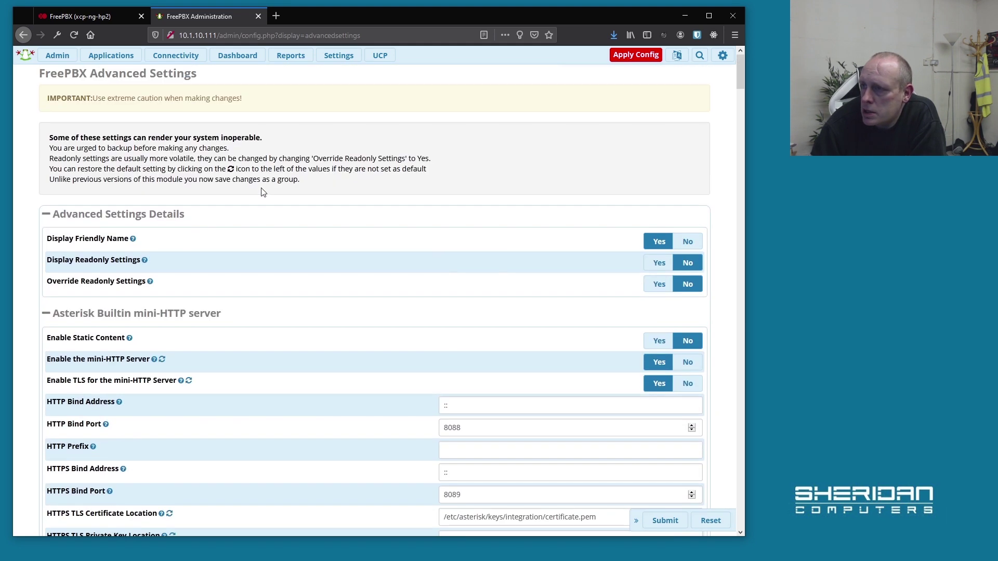
Go back to the Dashboard and apply the pending configuration with Apply Config.
click(248, 57)
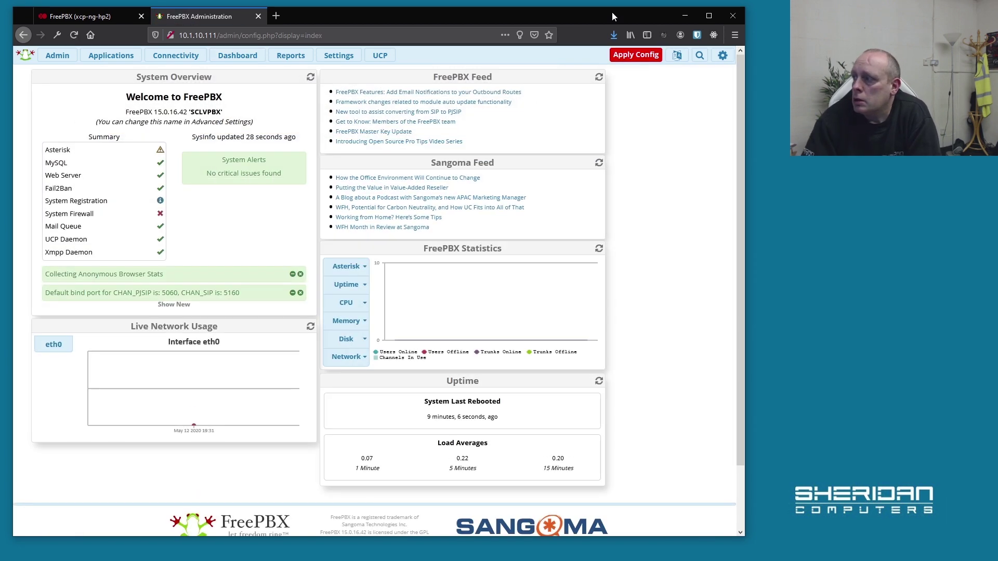
click(637, 55)
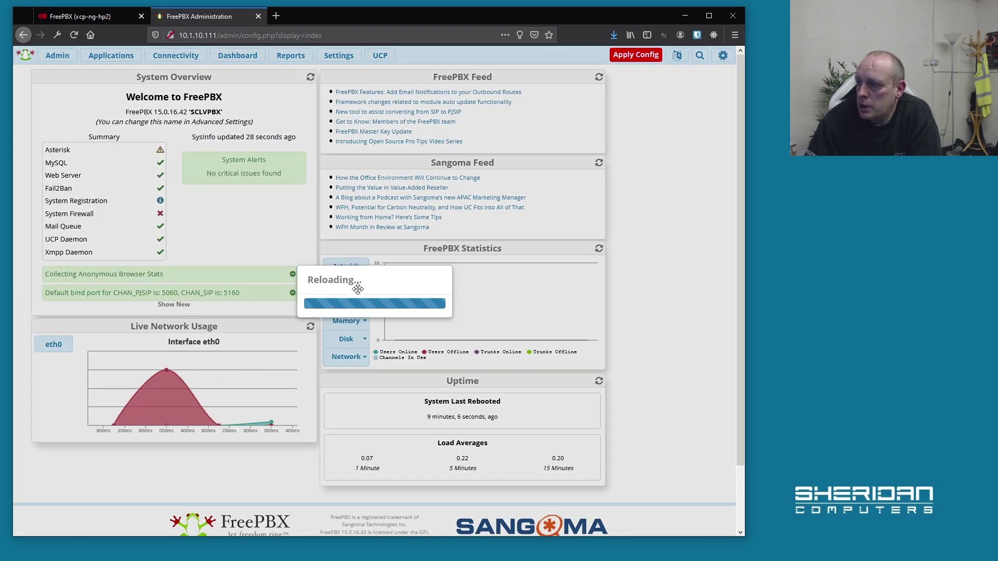